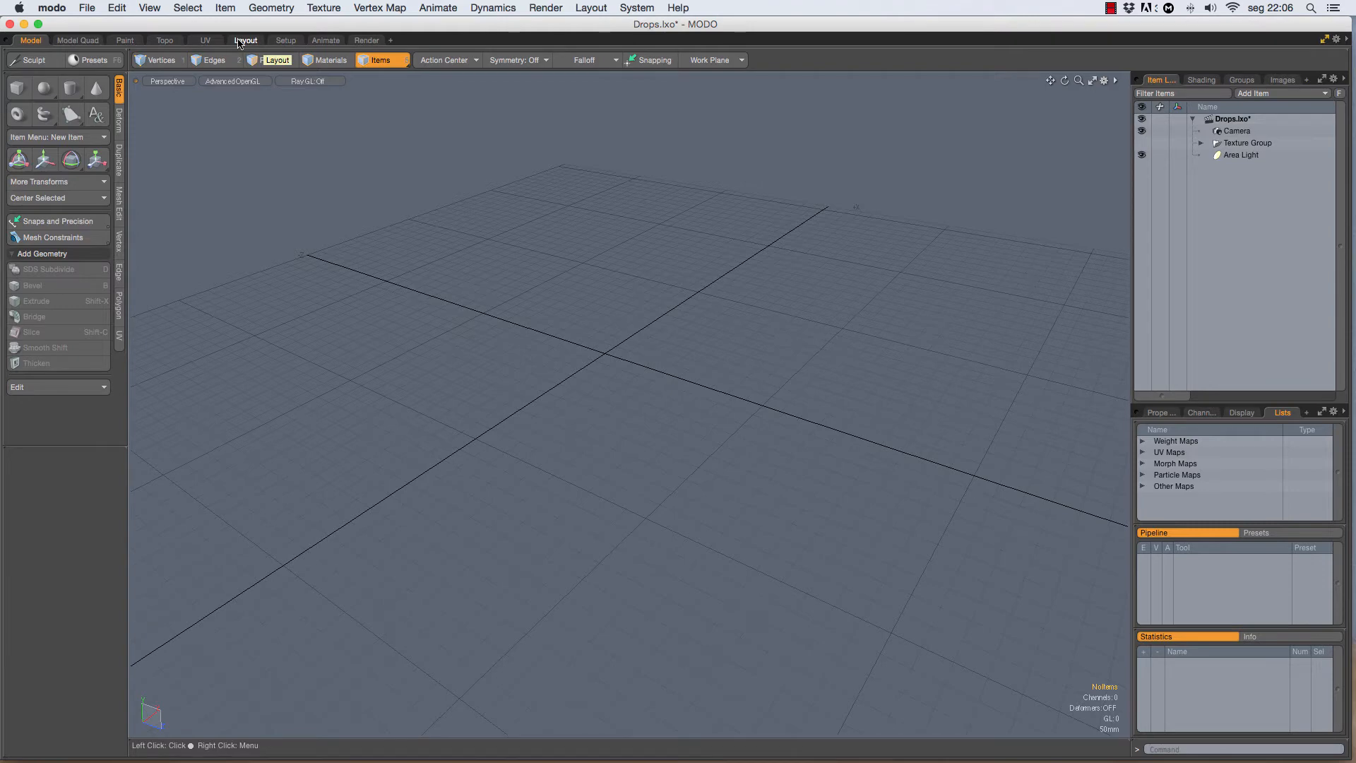
Step: Add the Chameleon On Branch 01 preset from the Animals meshes to the scene
left_click(240, 41)
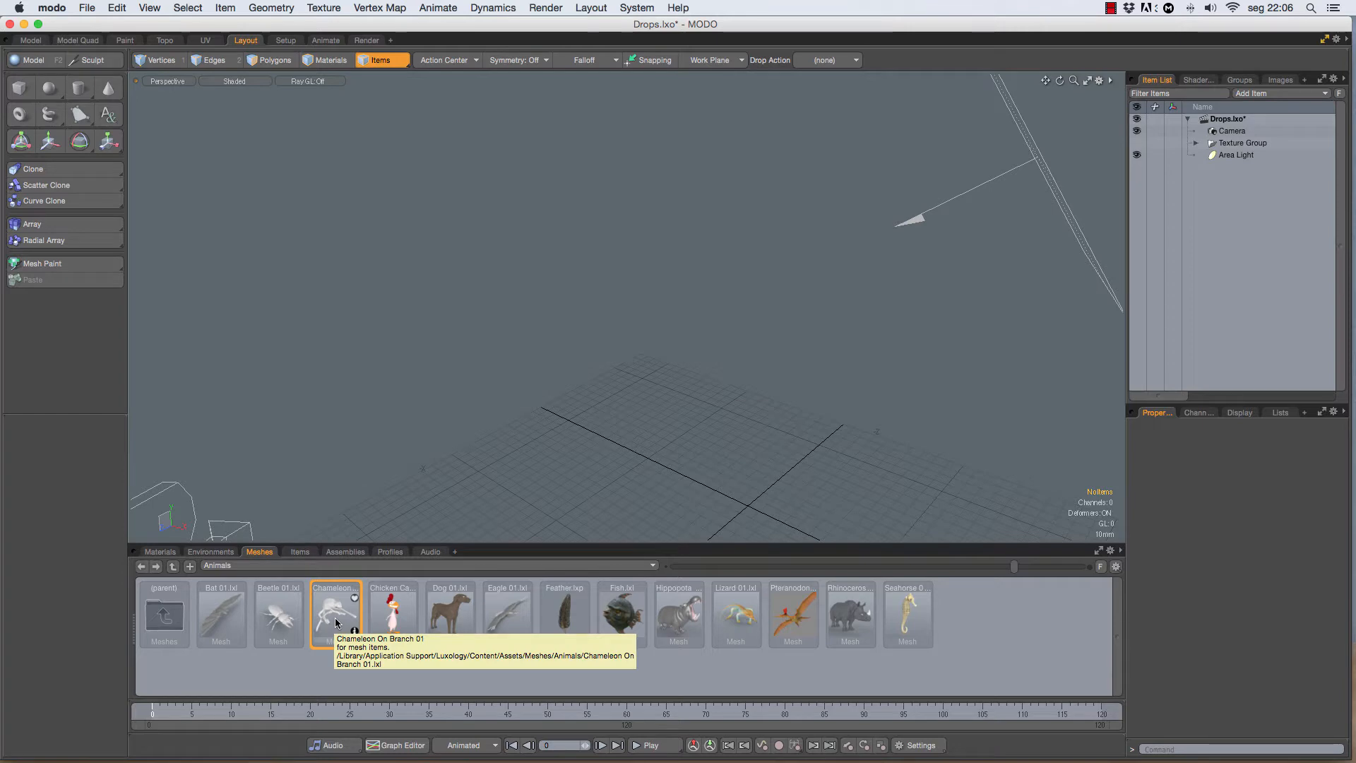
double_click(336, 616)
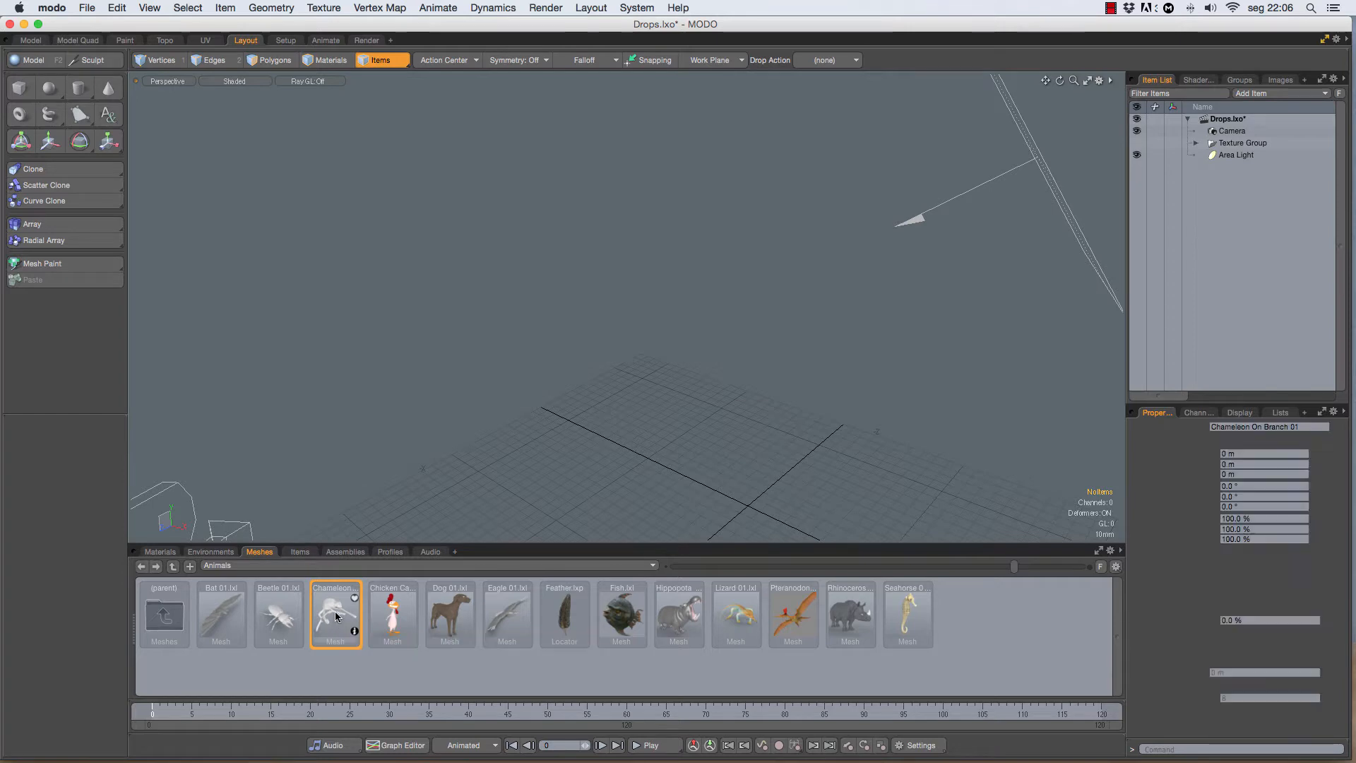
scroll(696, 311, "down", 4)
left_click_drag(696, 310, 606, 220, "alt")
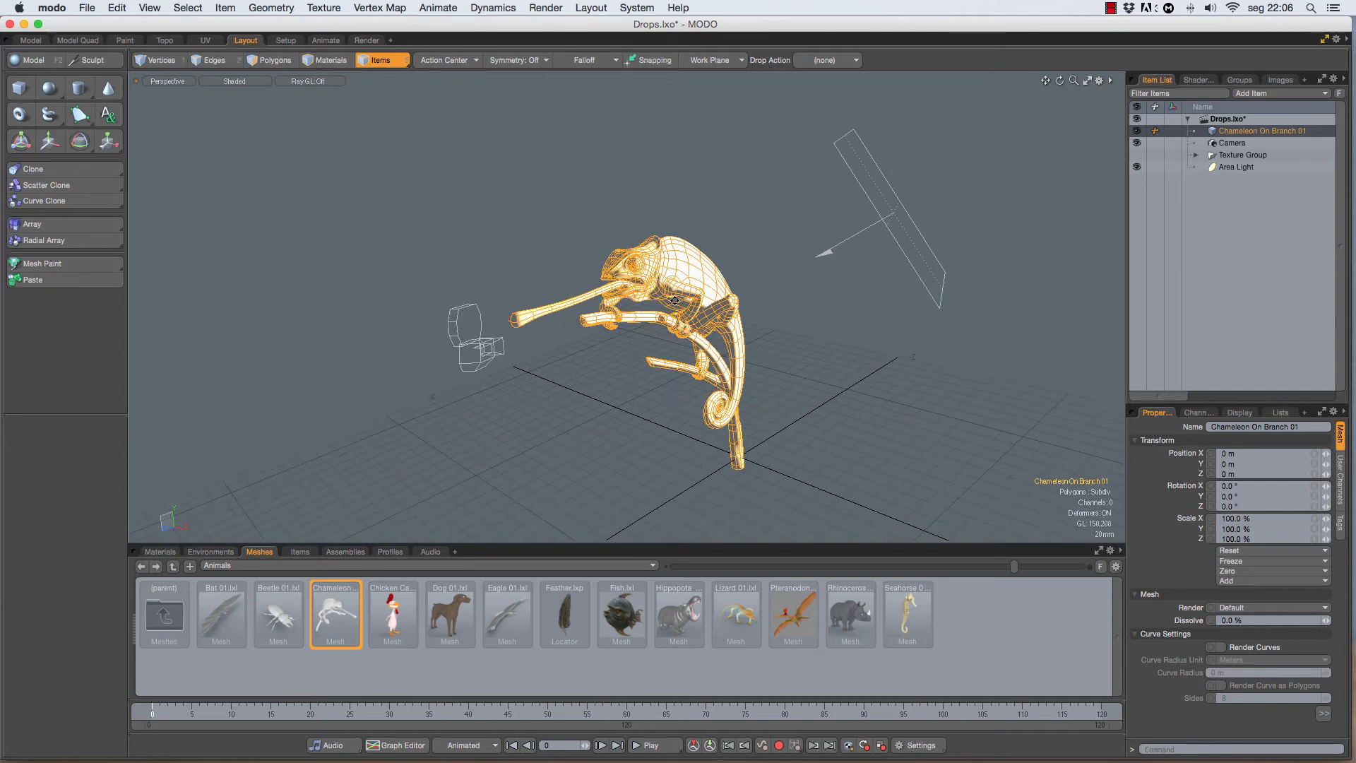
Step: Delete the six material groups, Body through Tongue, inside the chameleon's group in the Shader Tree of the Render layout
left_click(366, 40)
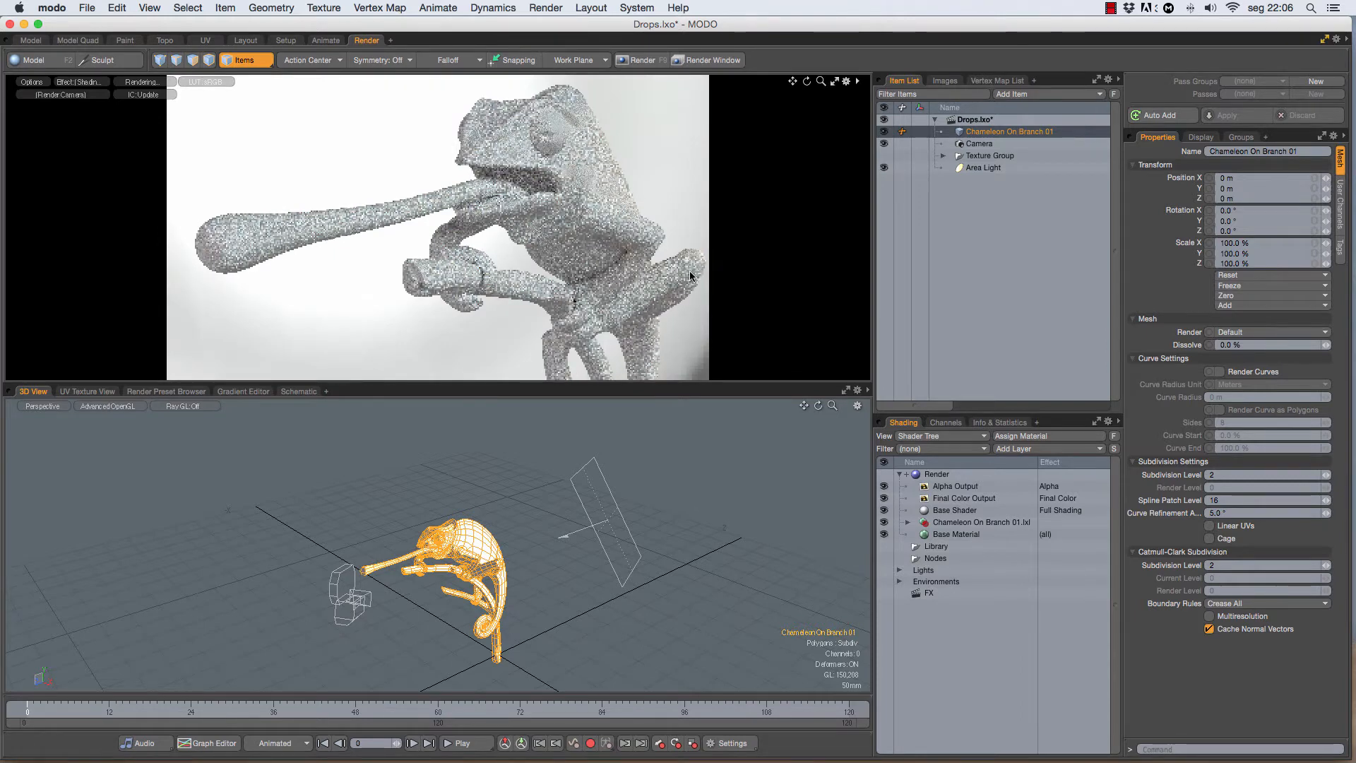
left_click(907, 522)
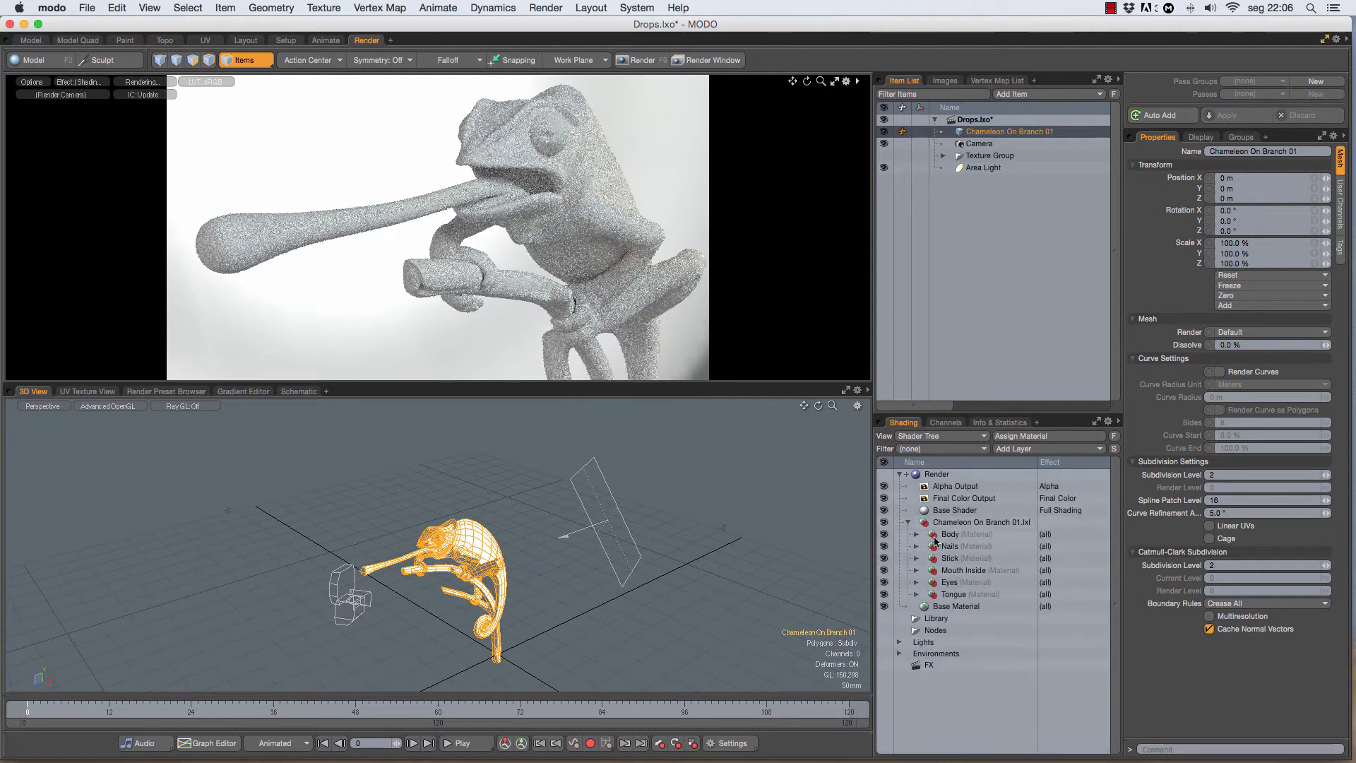
left_click(950, 535)
left_click(953, 595, "shift")
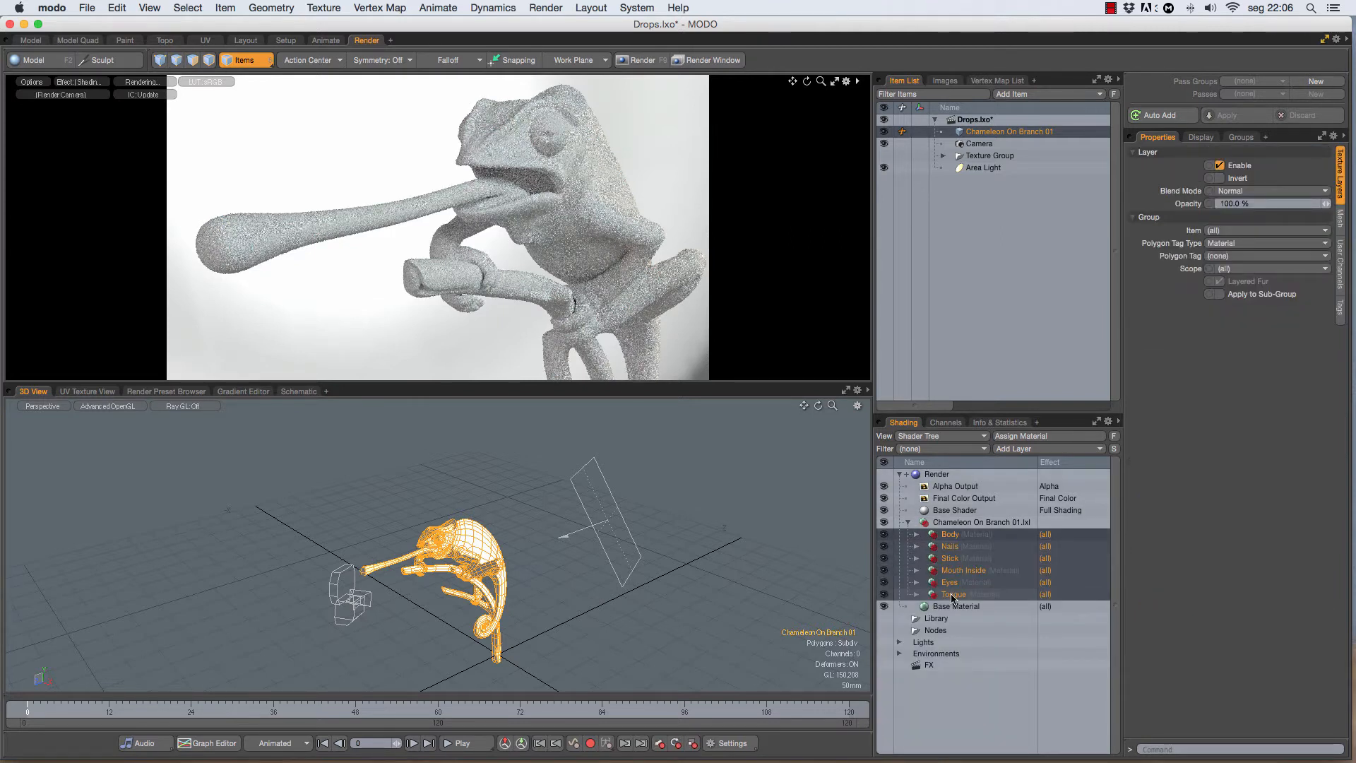
right_click(952, 597)
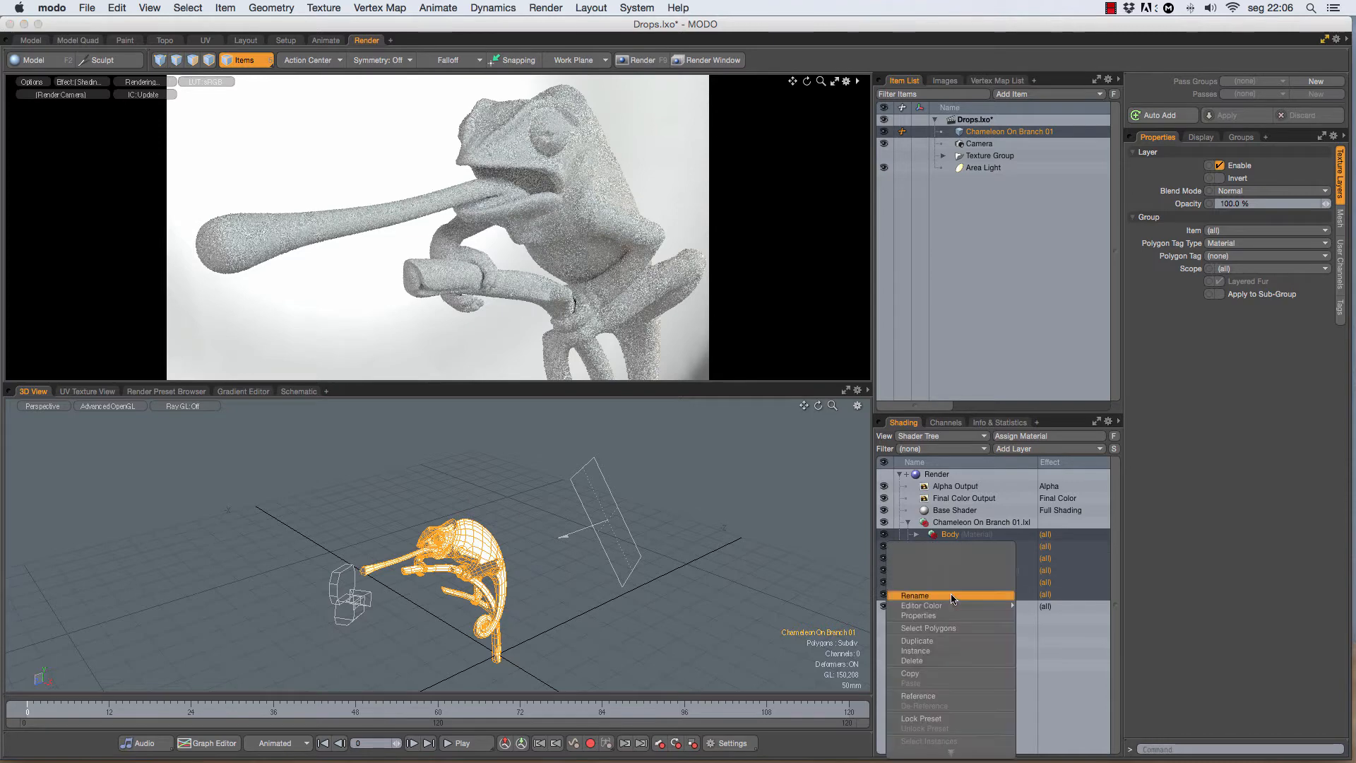
left_click(922, 661)
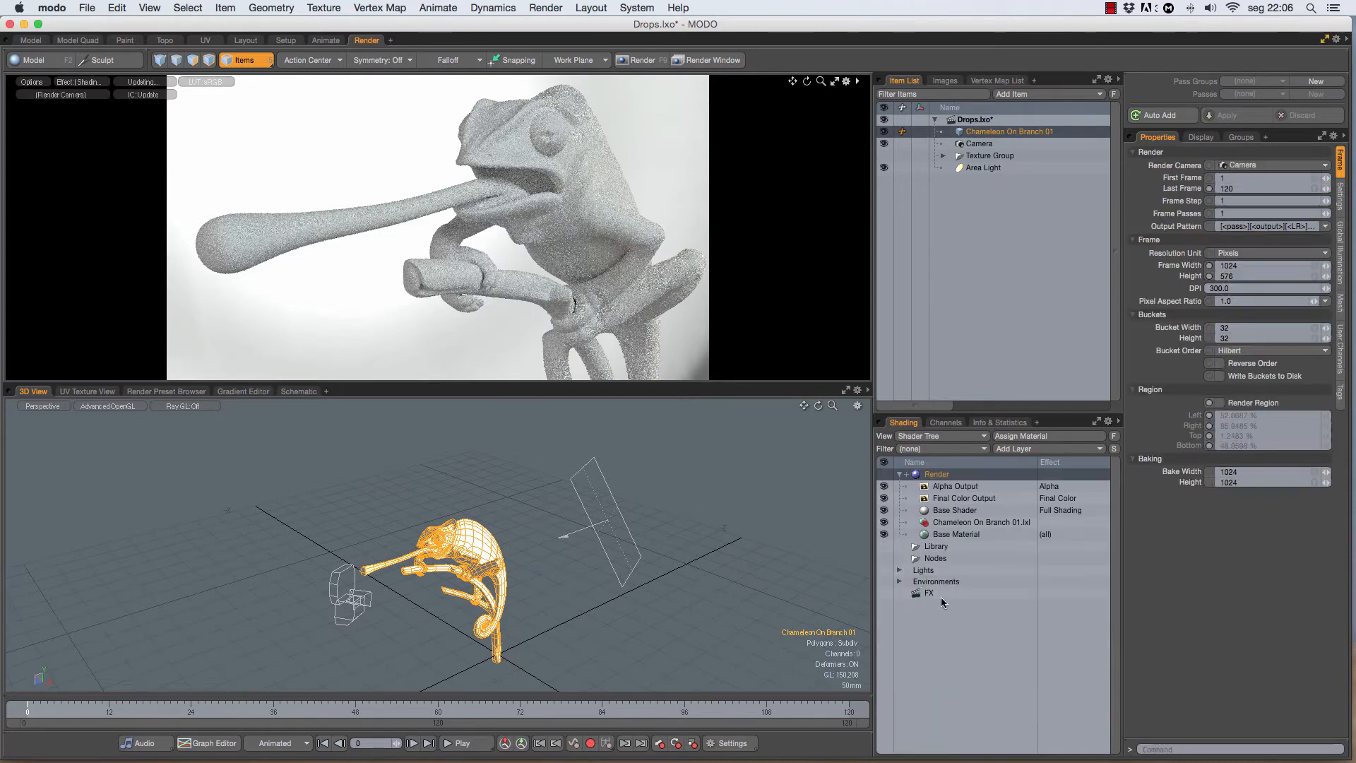
Step: Add a new Material to the chameleon's shader group and set its diffuse color to bright green (0.22, 0.99, 0.22)
left_click(943, 522)
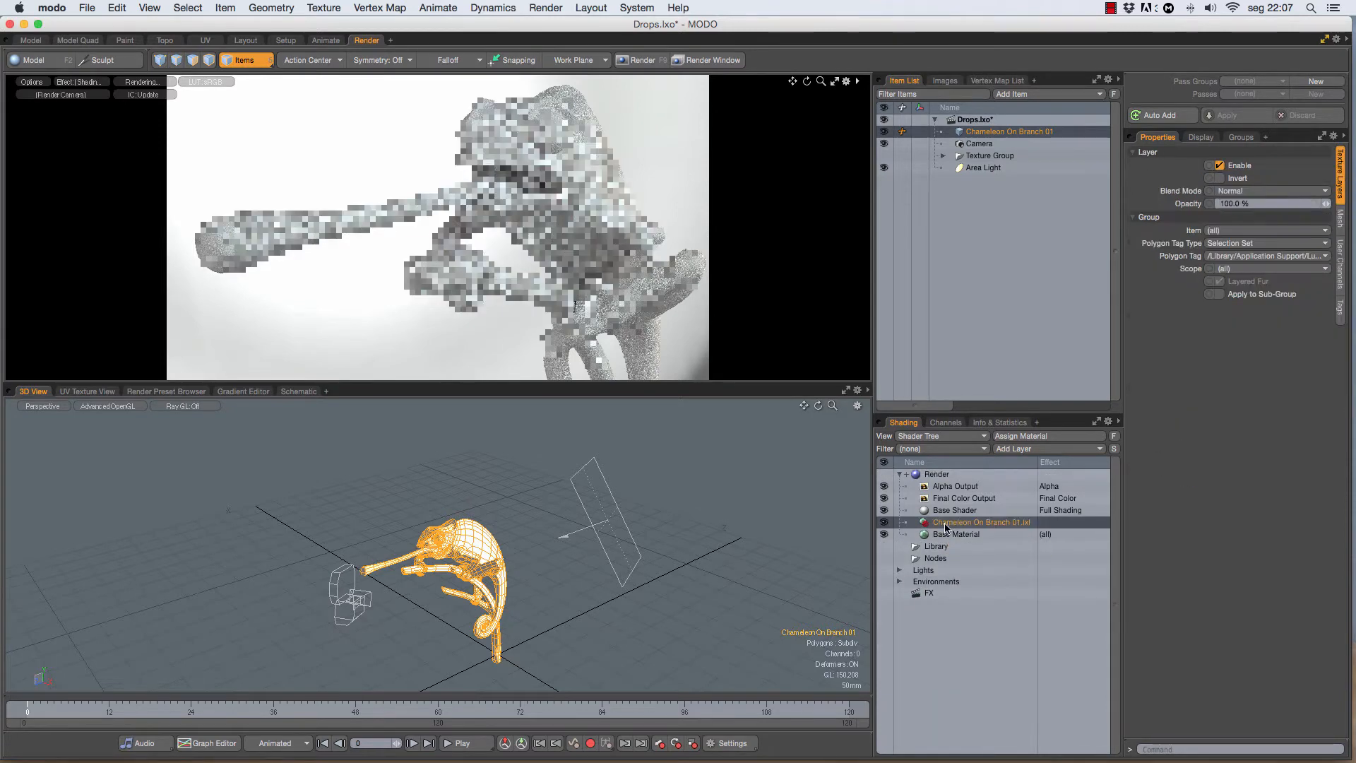
left_click(1000, 450)
left_click(986, 481)
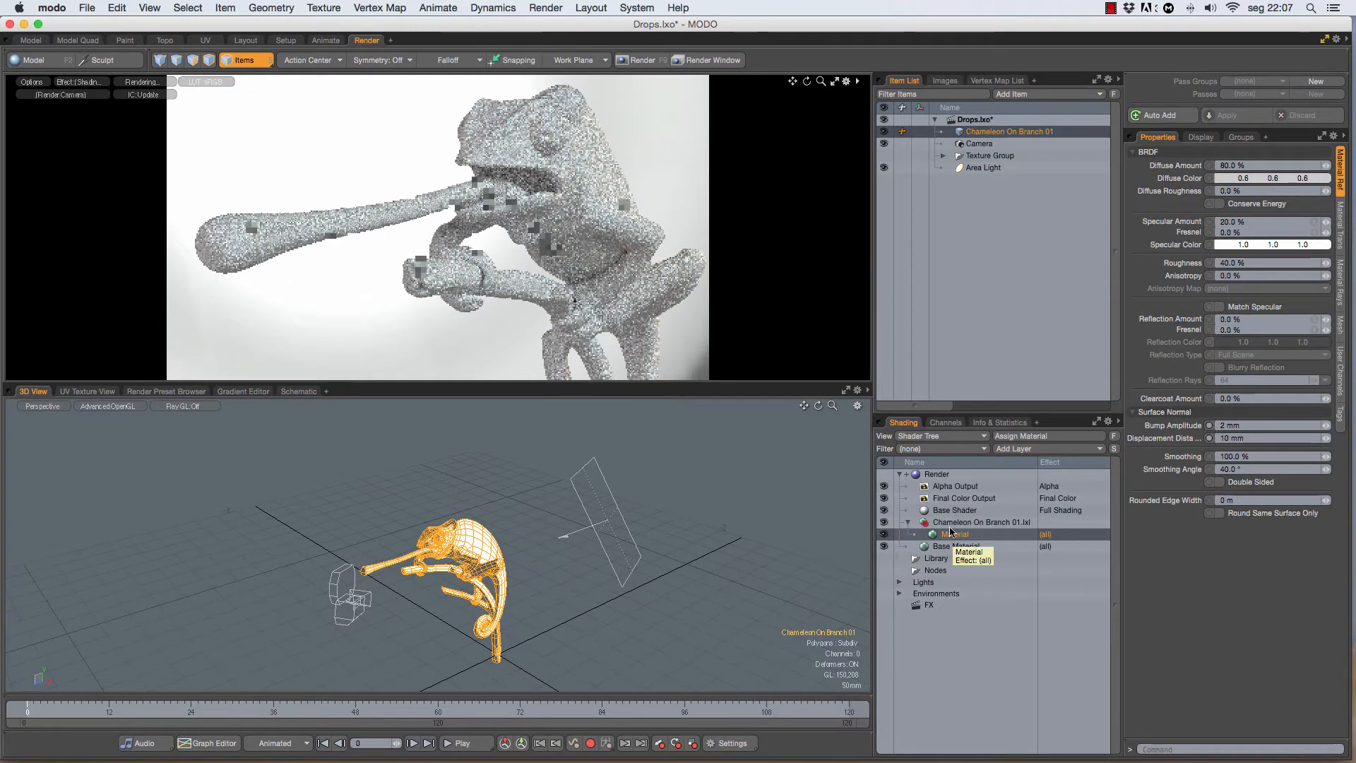
left_click(1232, 182)
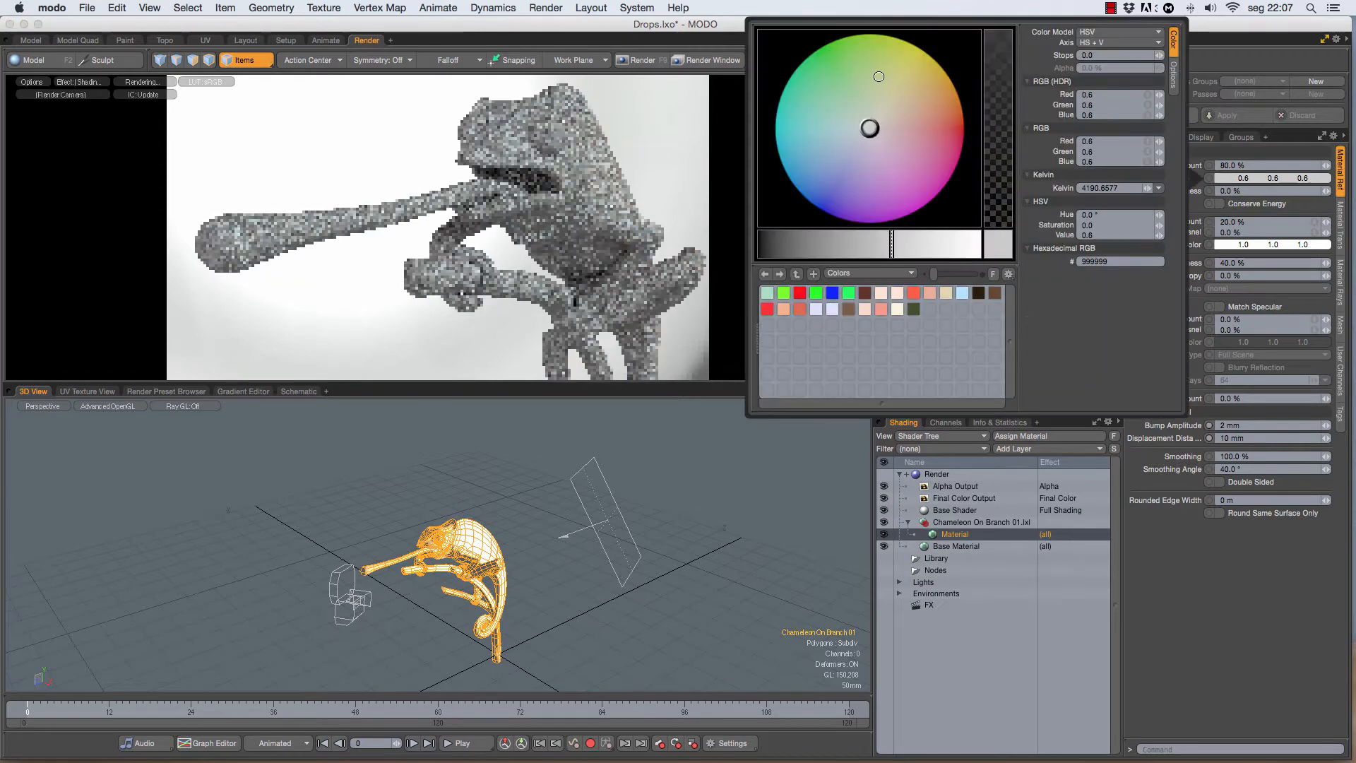
left_click_drag(842, 74, 832, 65)
left_click_drag(892, 244, 978, 243)
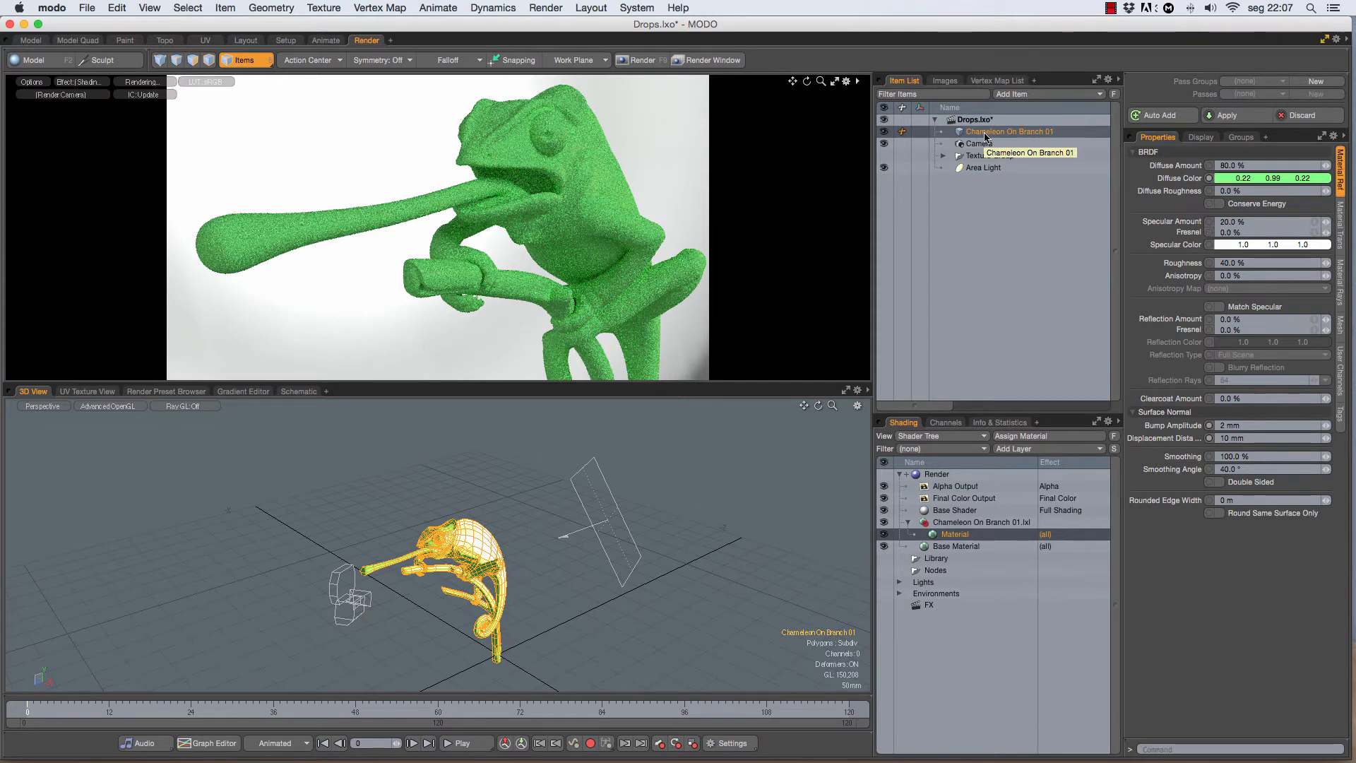
Step: Duplicate the chameleon mesh with its hierarchy and modifiers, and rename the copy Drops
right_click(971, 137)
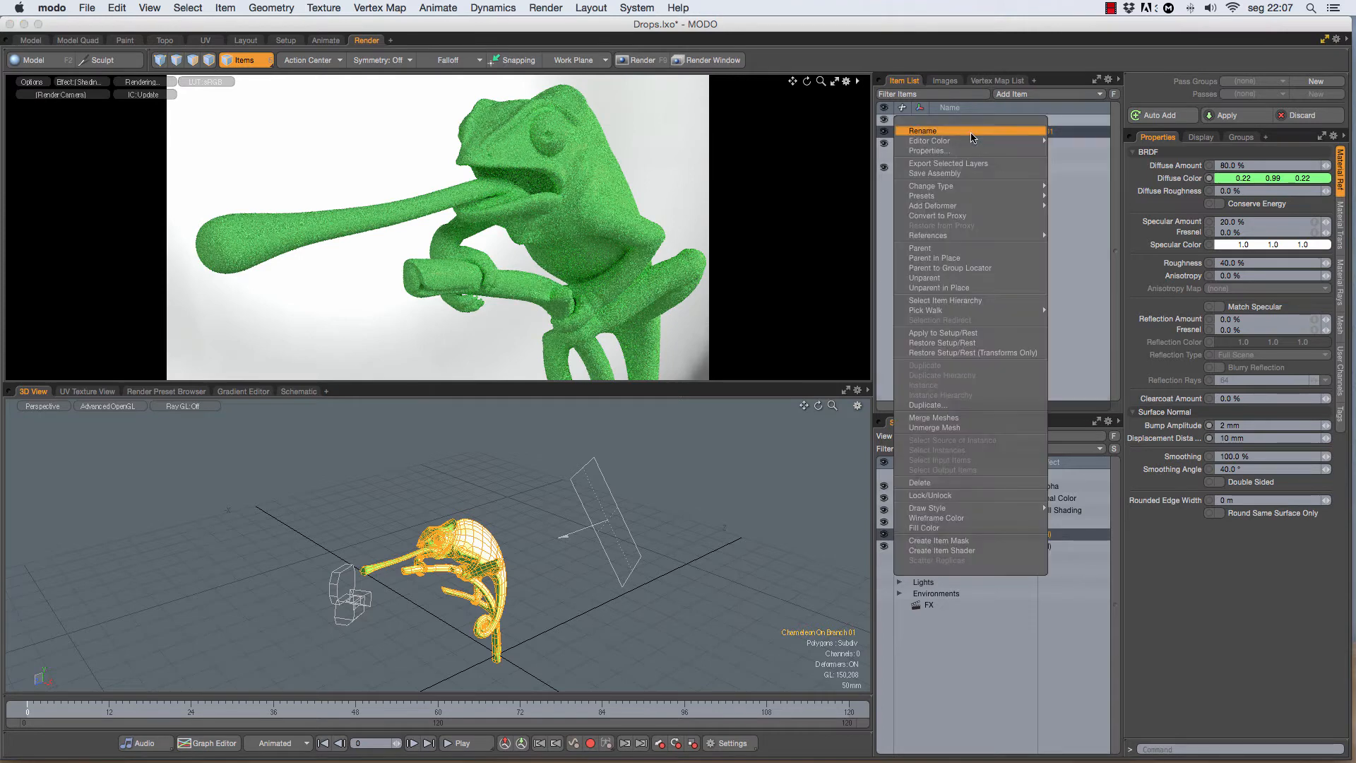
left_click(927, 405)
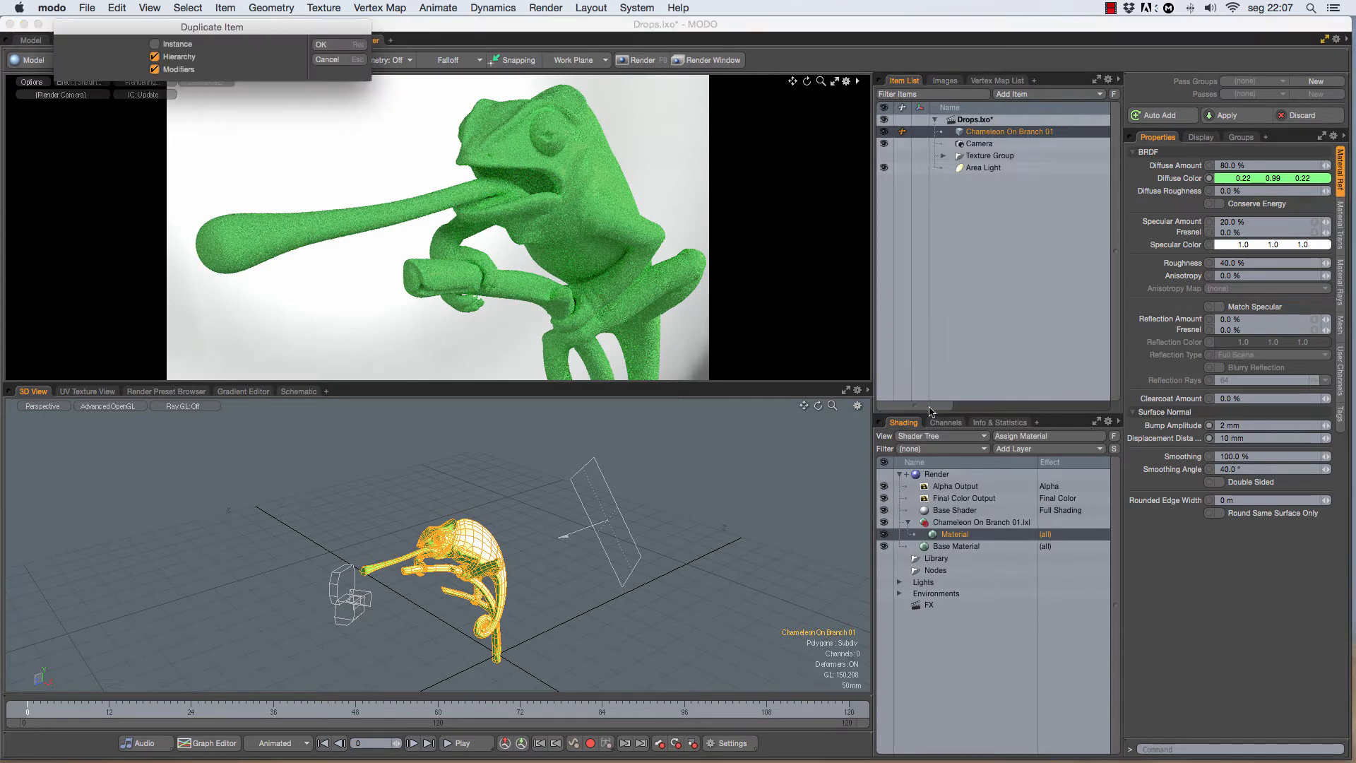
left_click(339, 48)
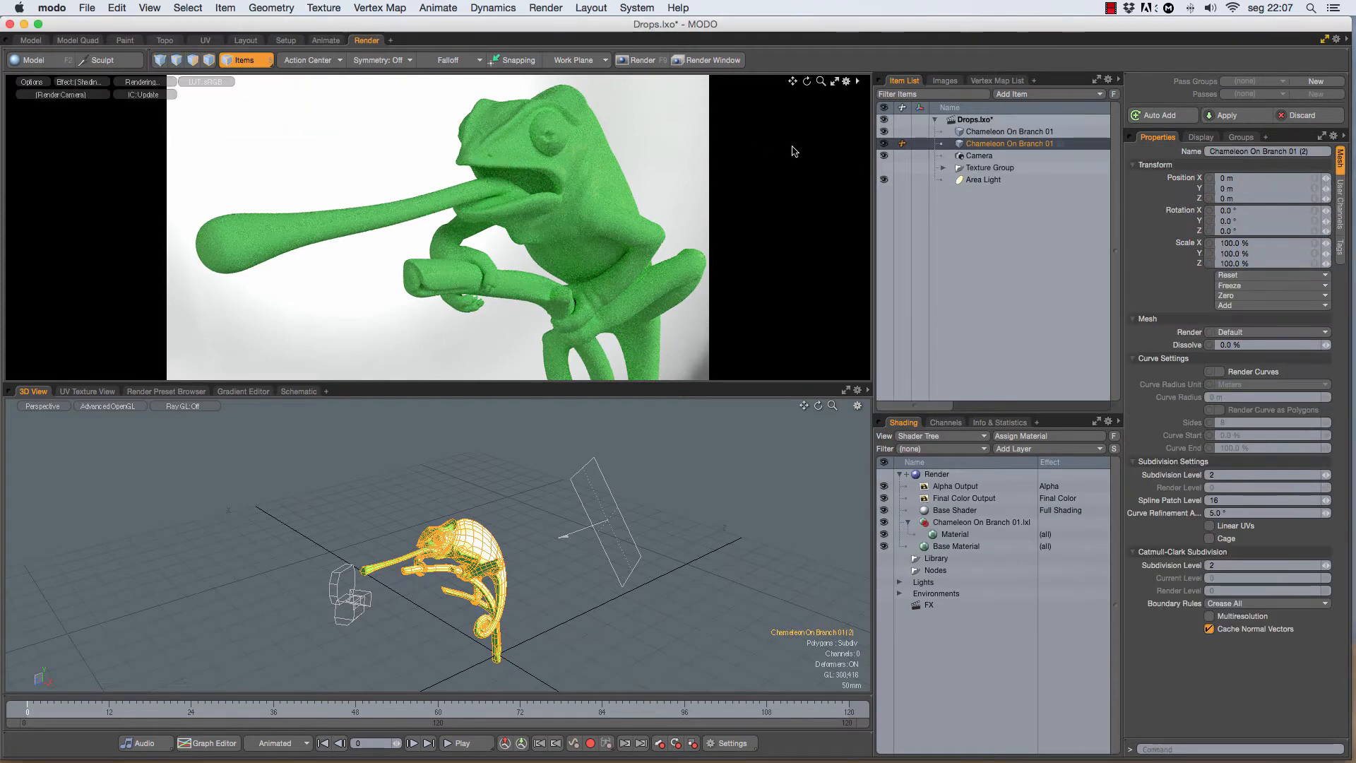
right_click(989, 145)
left_click(966, 144)
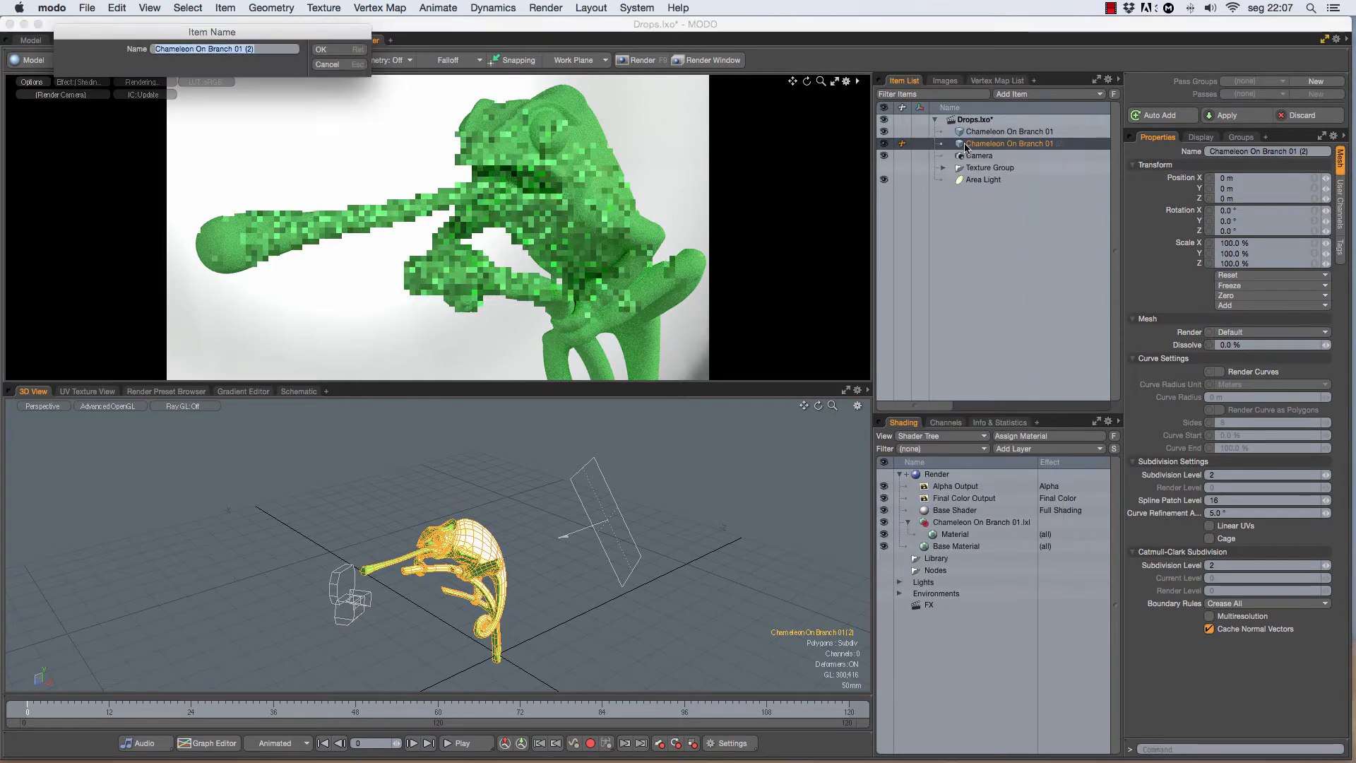
type("Drops")
key("Return")
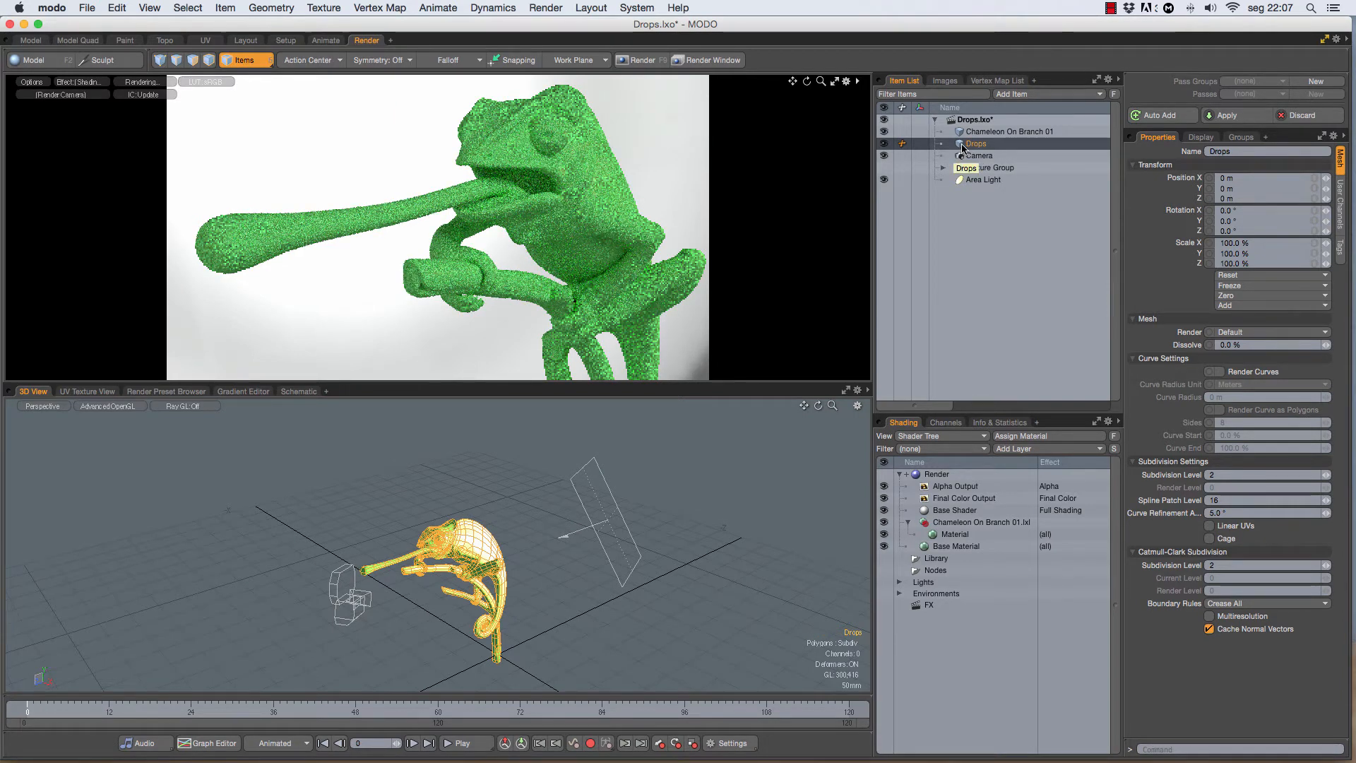
Step: Assign a new material named Drops to the Drops mesh with a near-white color (0.98, 1.0, 0.94)
type("m")
type("Drops")
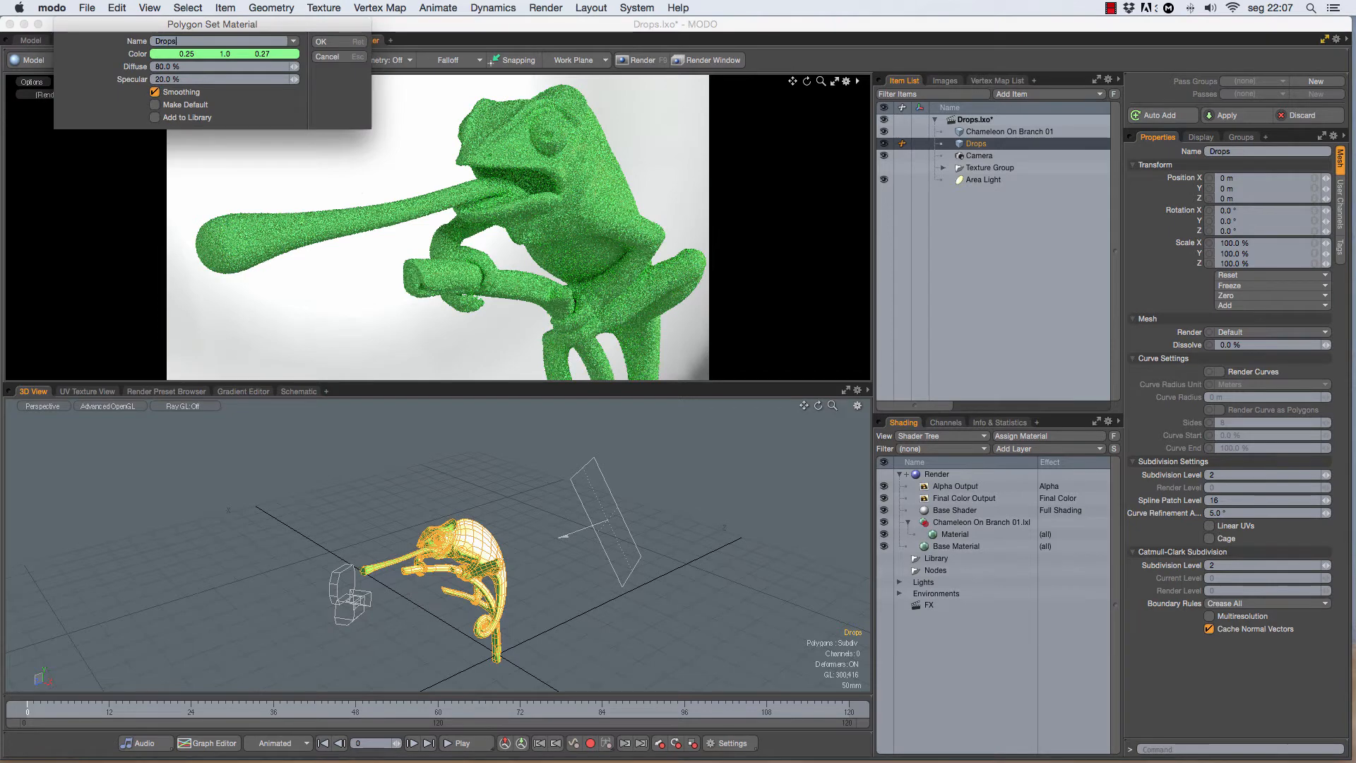
left_click(205, 54)
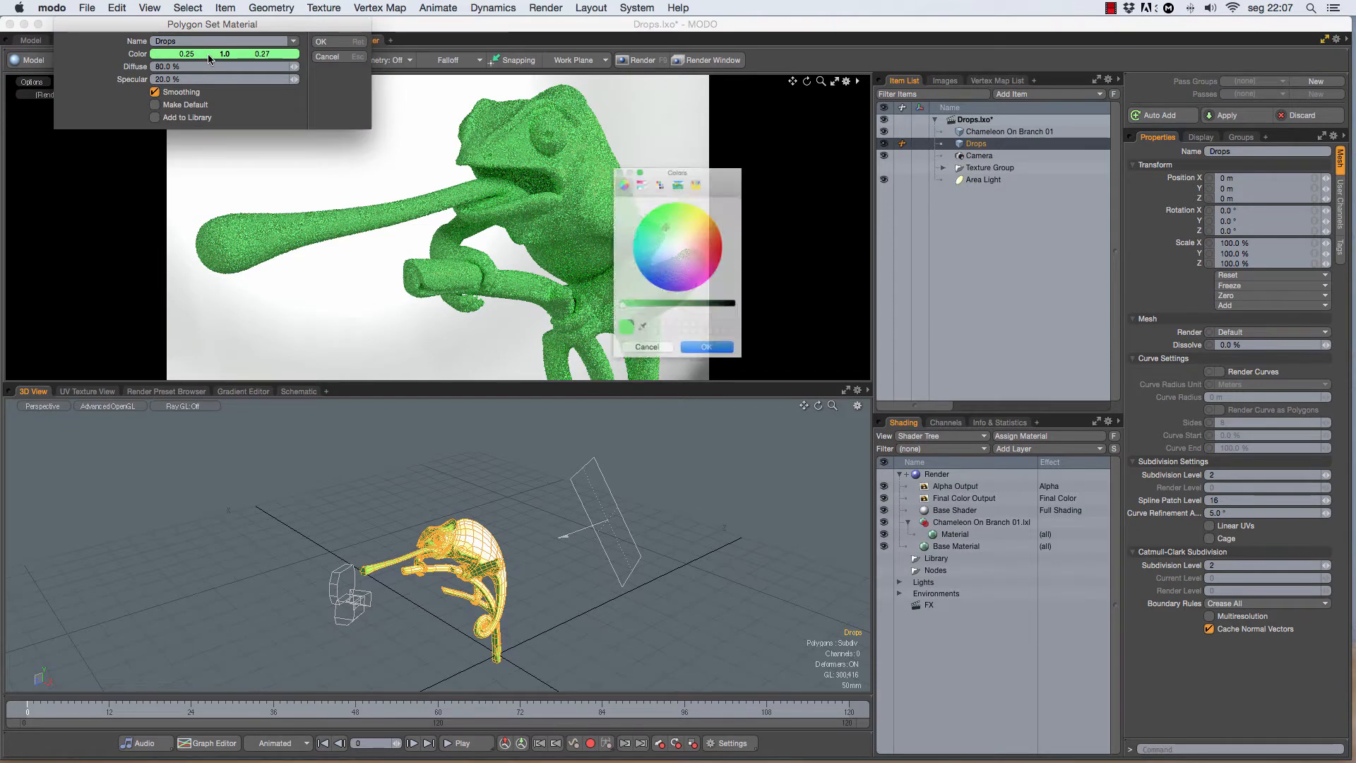
left_click(678, 242)
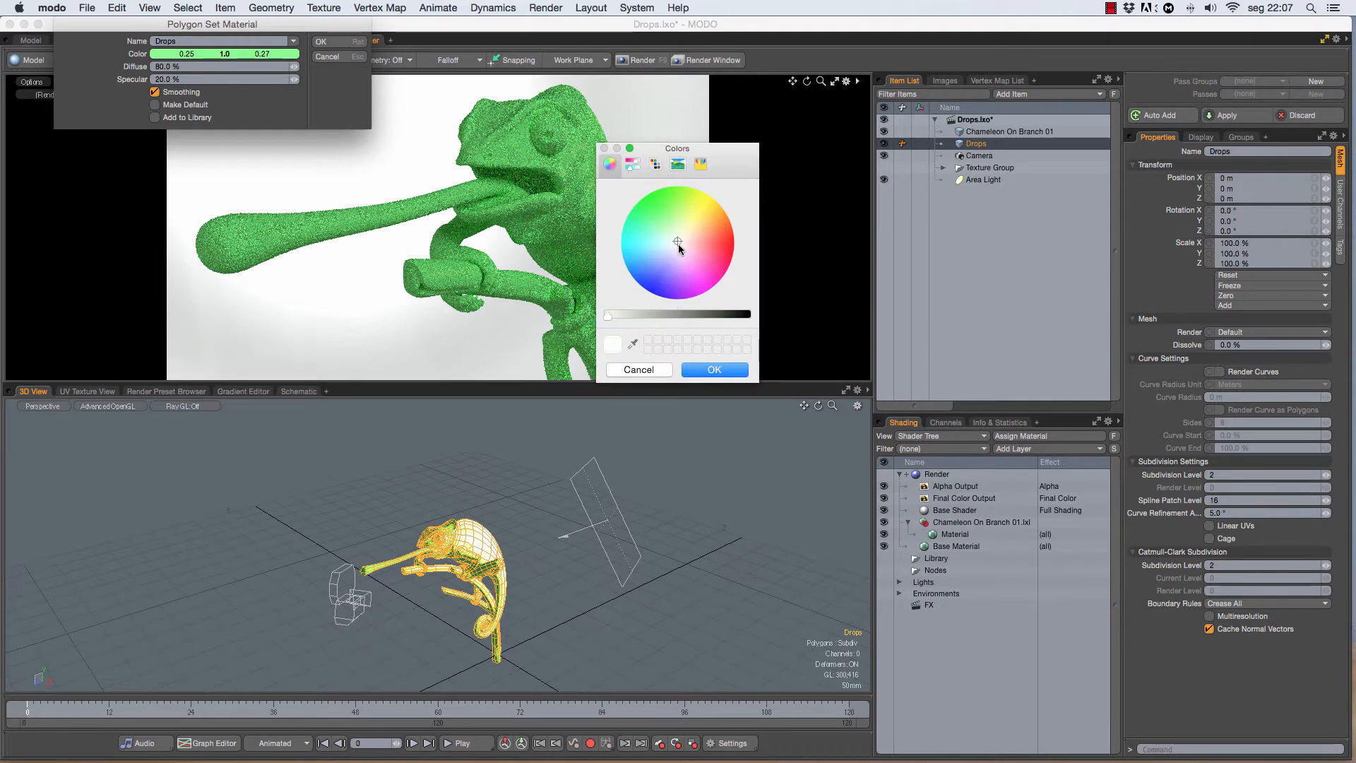
left_click(714, 370)
left_click(321, 43)
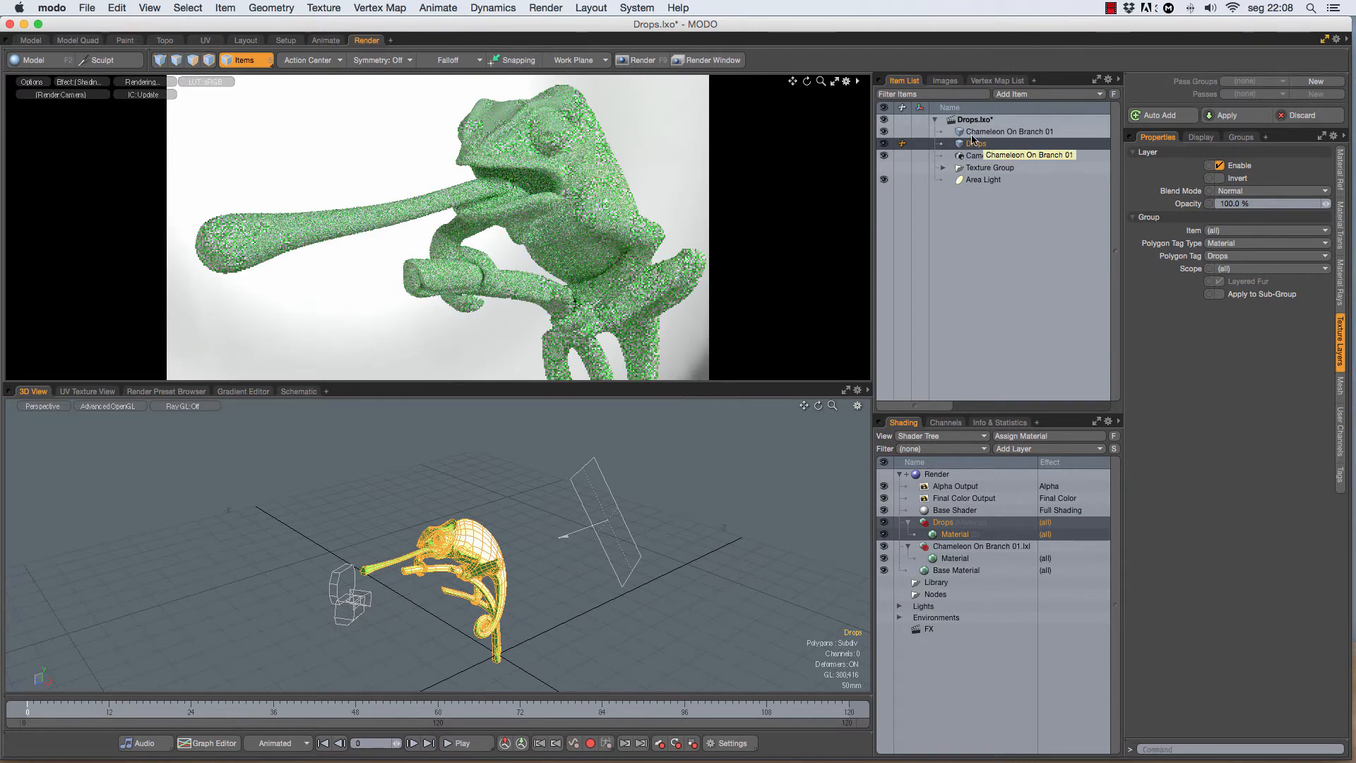
Step: Hide the original chameleon mesh and add an Enhance:modo Pebbles noise texture above the Drops material
left_click(884, 132)
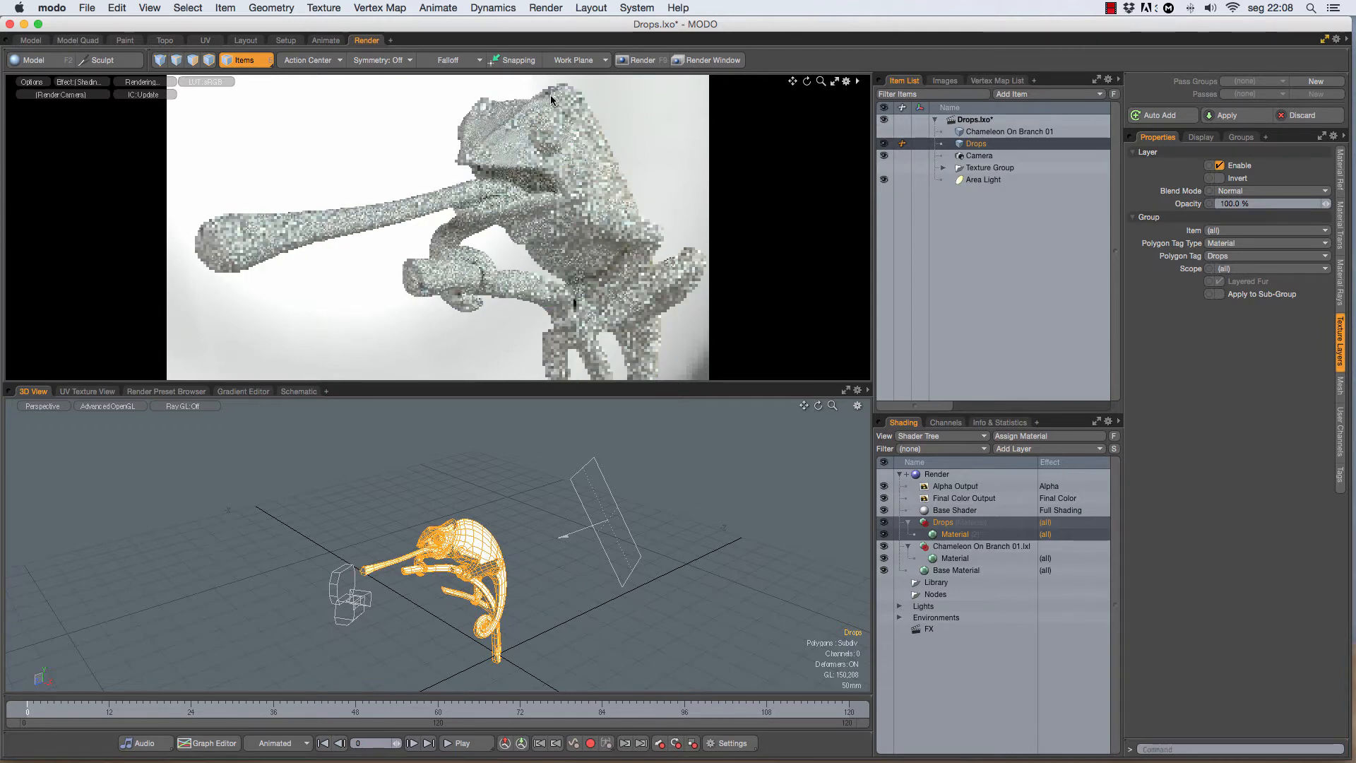
left_click(959, 533)
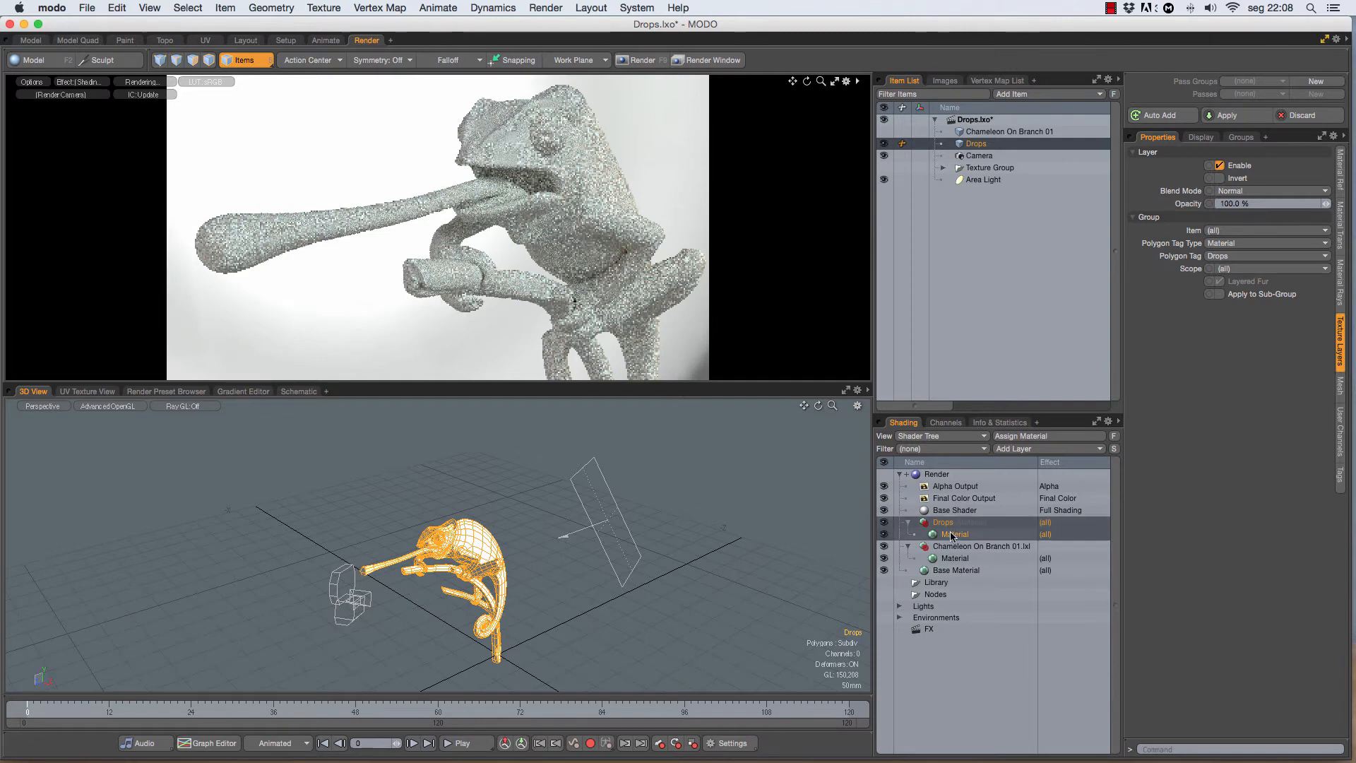
left_click(1037, 451)
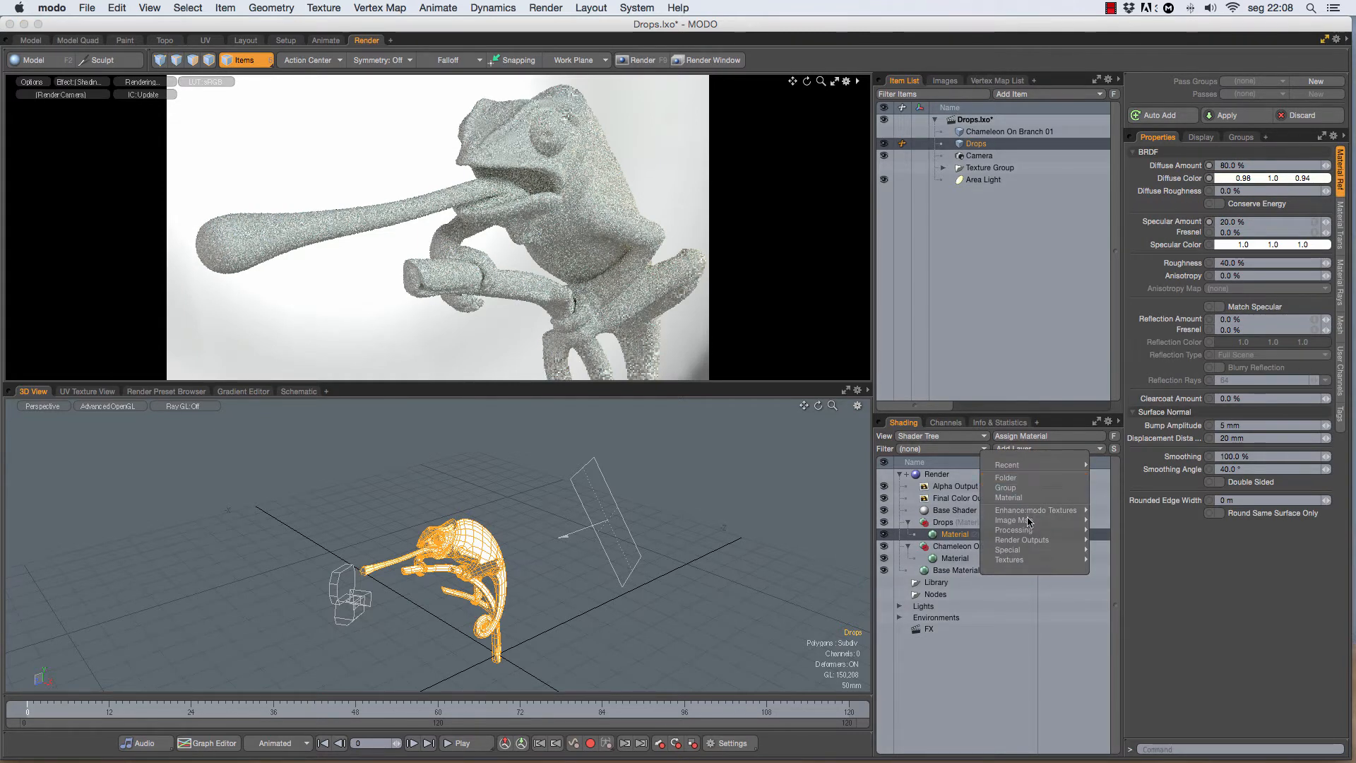
mouse_move(1032, 511)
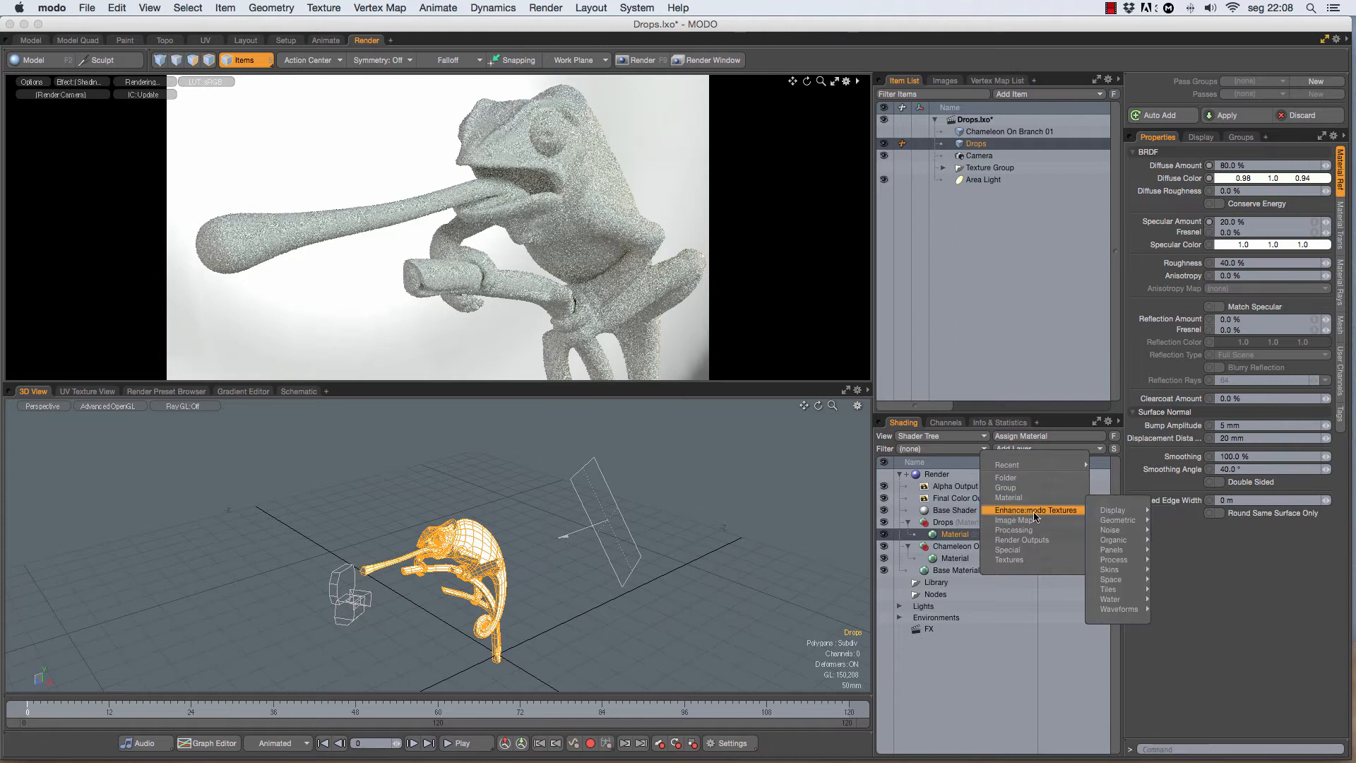
mouse_move(1113, 531)
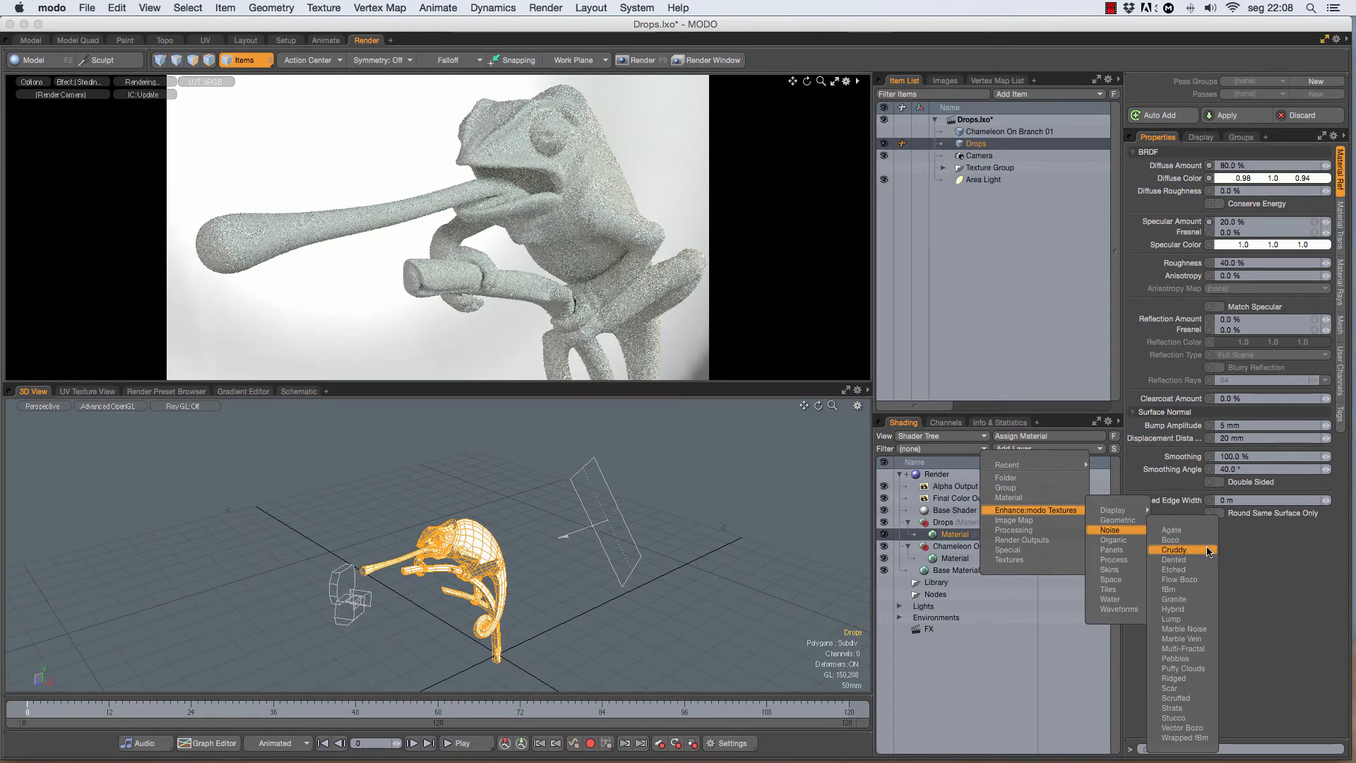
left_click(1184, 660)
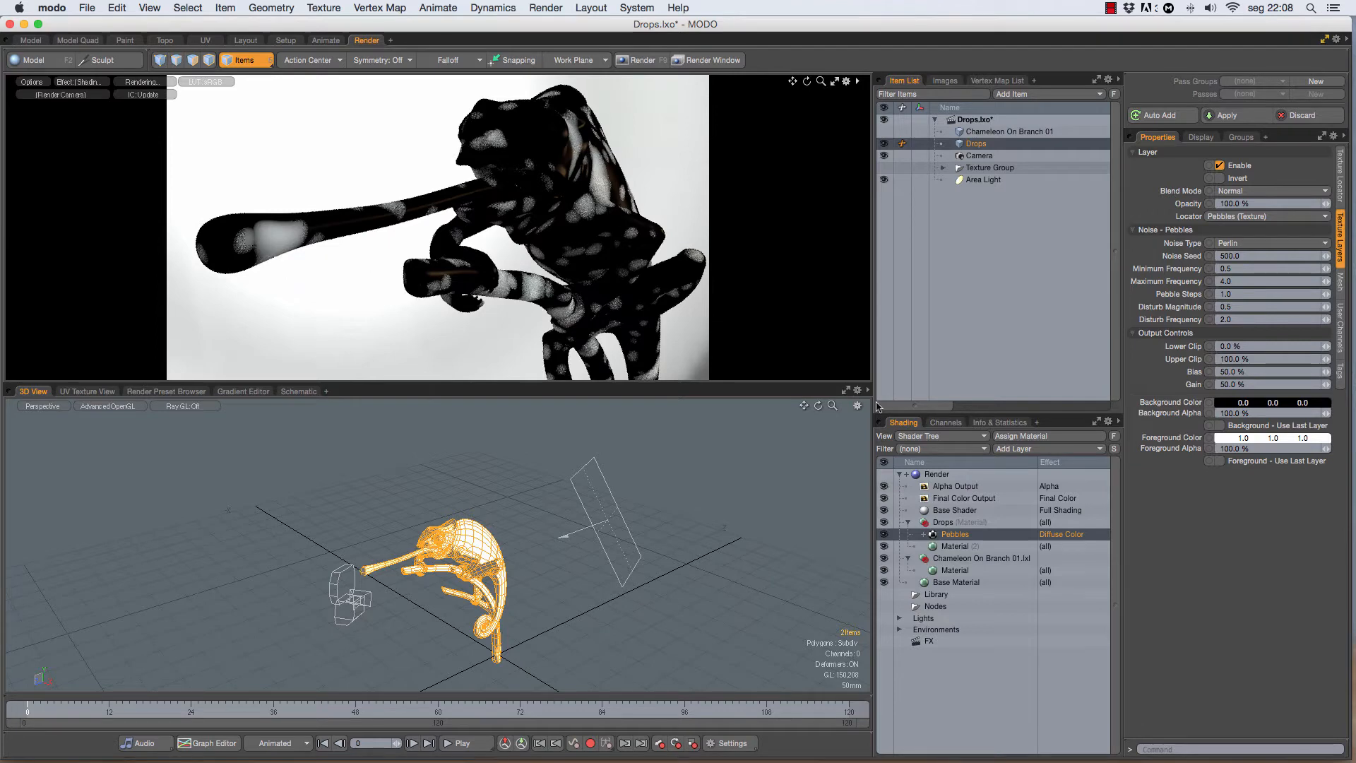
Step: Set the Pebbles texture locator's size to 15 mm on X, Y and Z
left_click(1340, 185)
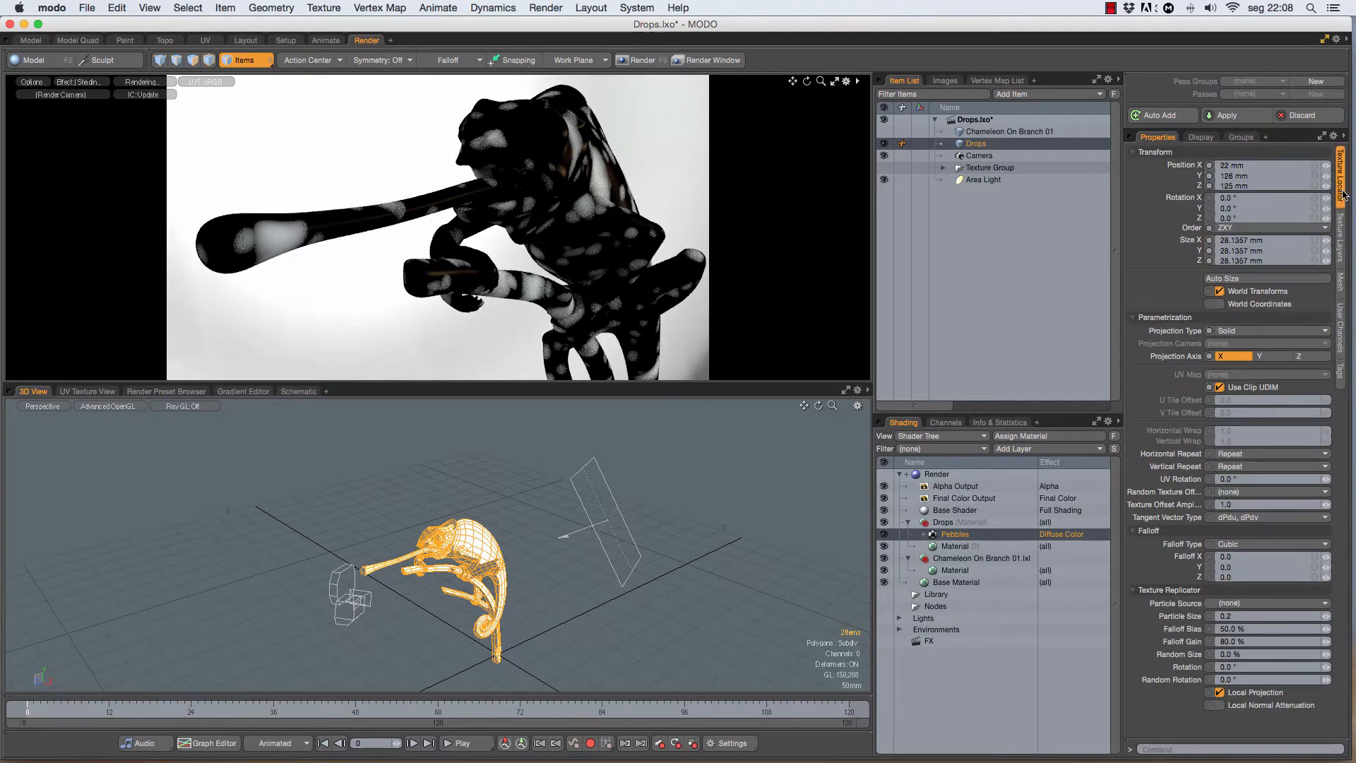
left_click(1315, 242)
type("15m")
key("Return")
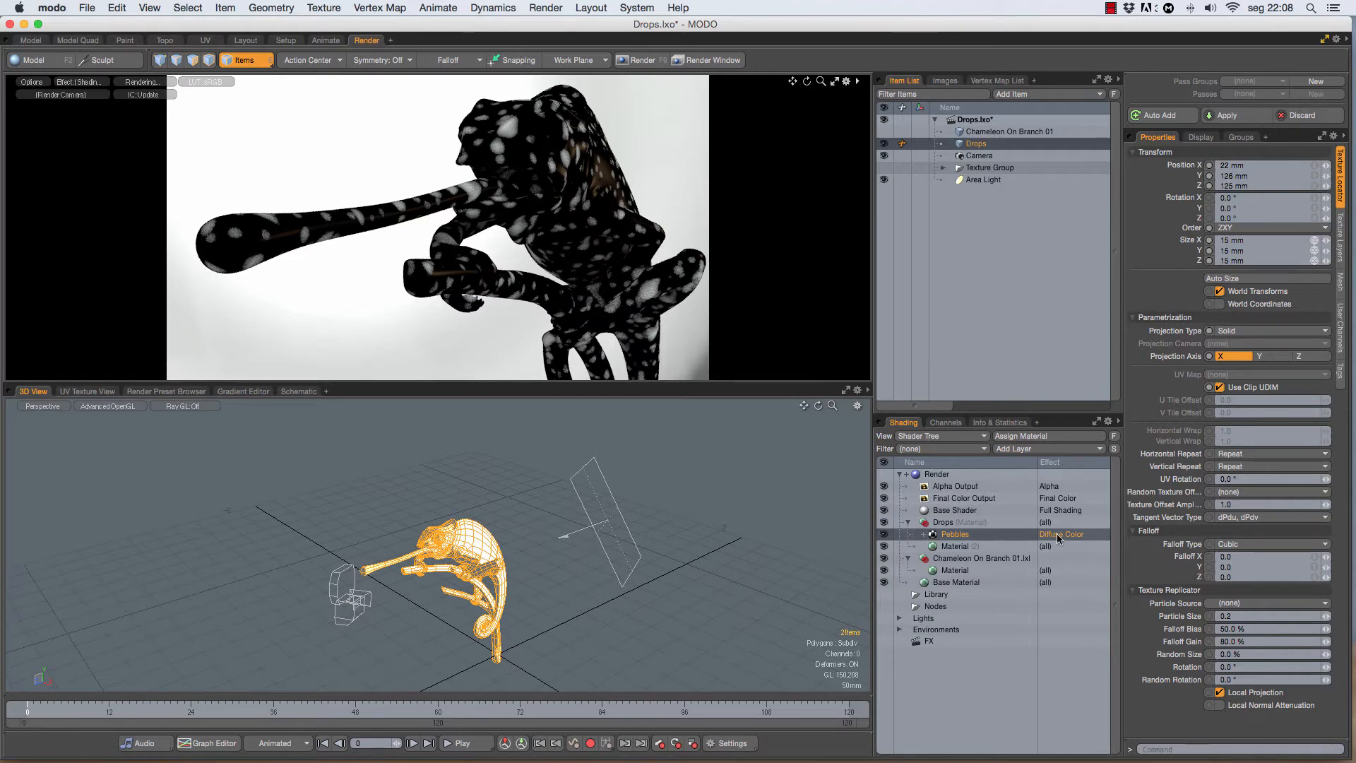
Step: Set the Drops material's displacement distance to 2 mm and change the Pebbles layer's effect to Displacement
left_click(950, 546)
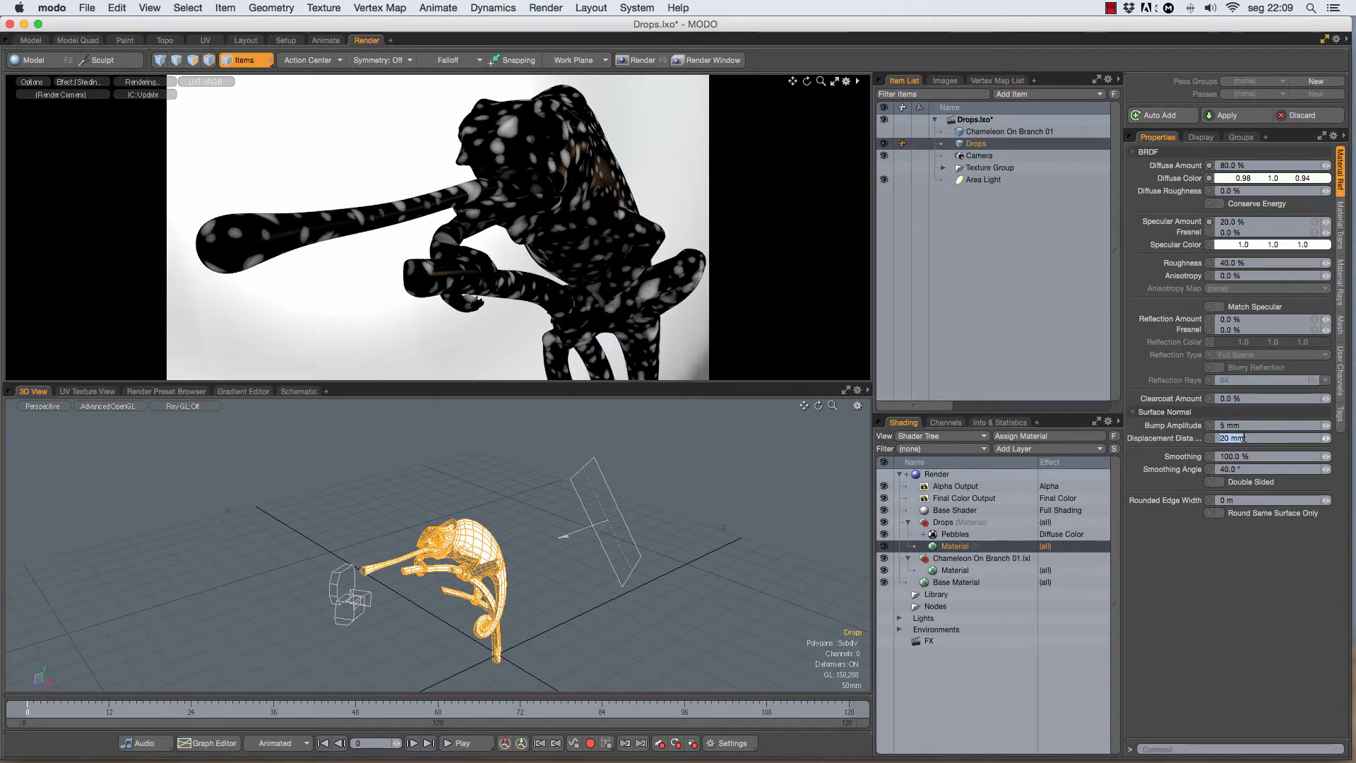
key("Return")
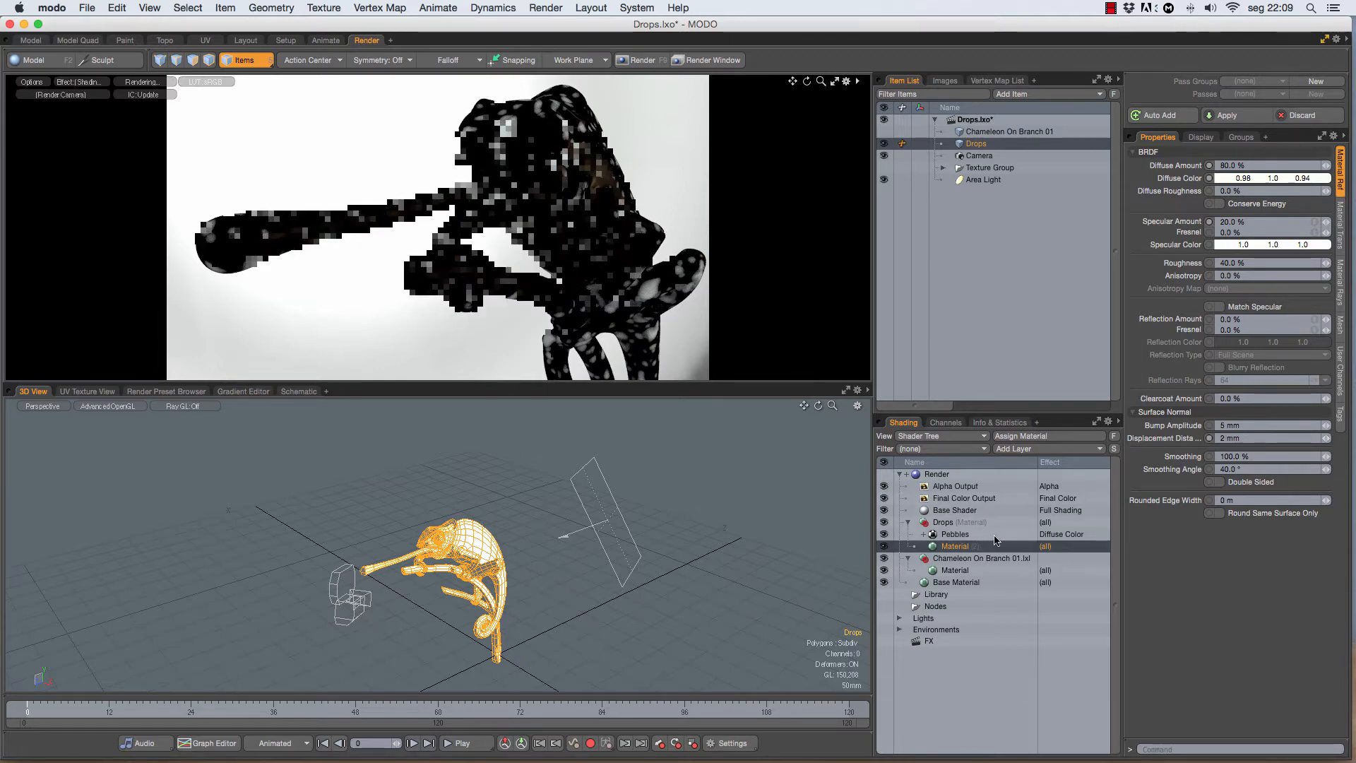
left_click(1044, 538)
left_click(1120, 544)
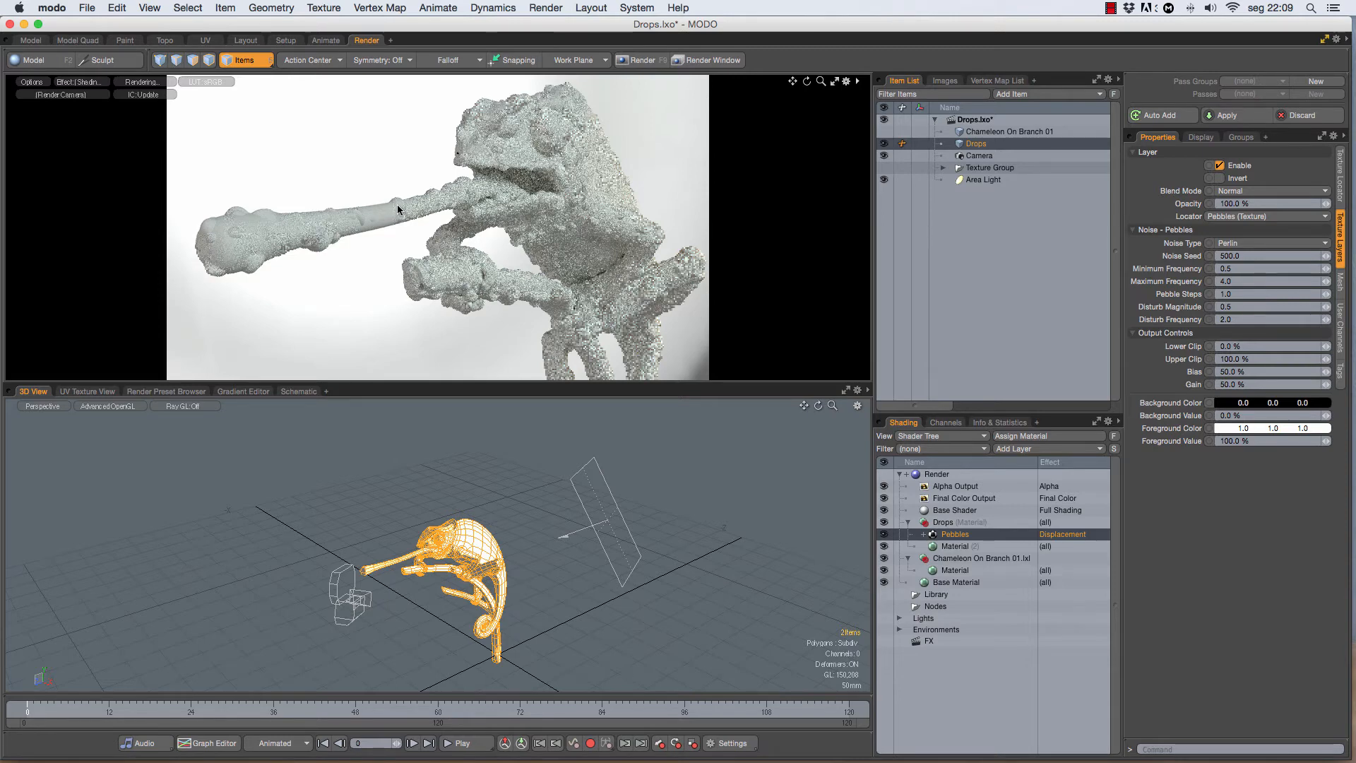
Step: Duplicate the Pebbles displacement layer in the Drops group and invert the copy
right_click(953, 538)
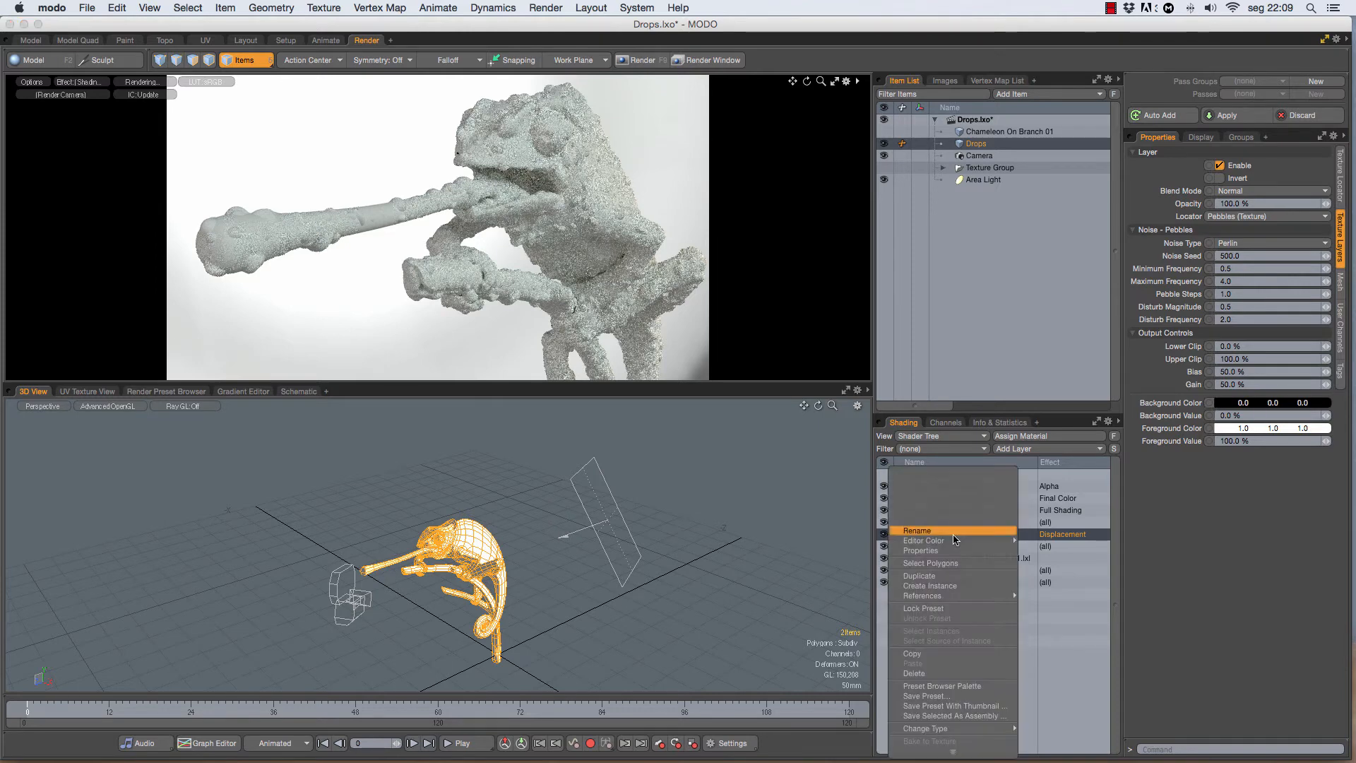
left_click(920, 578)
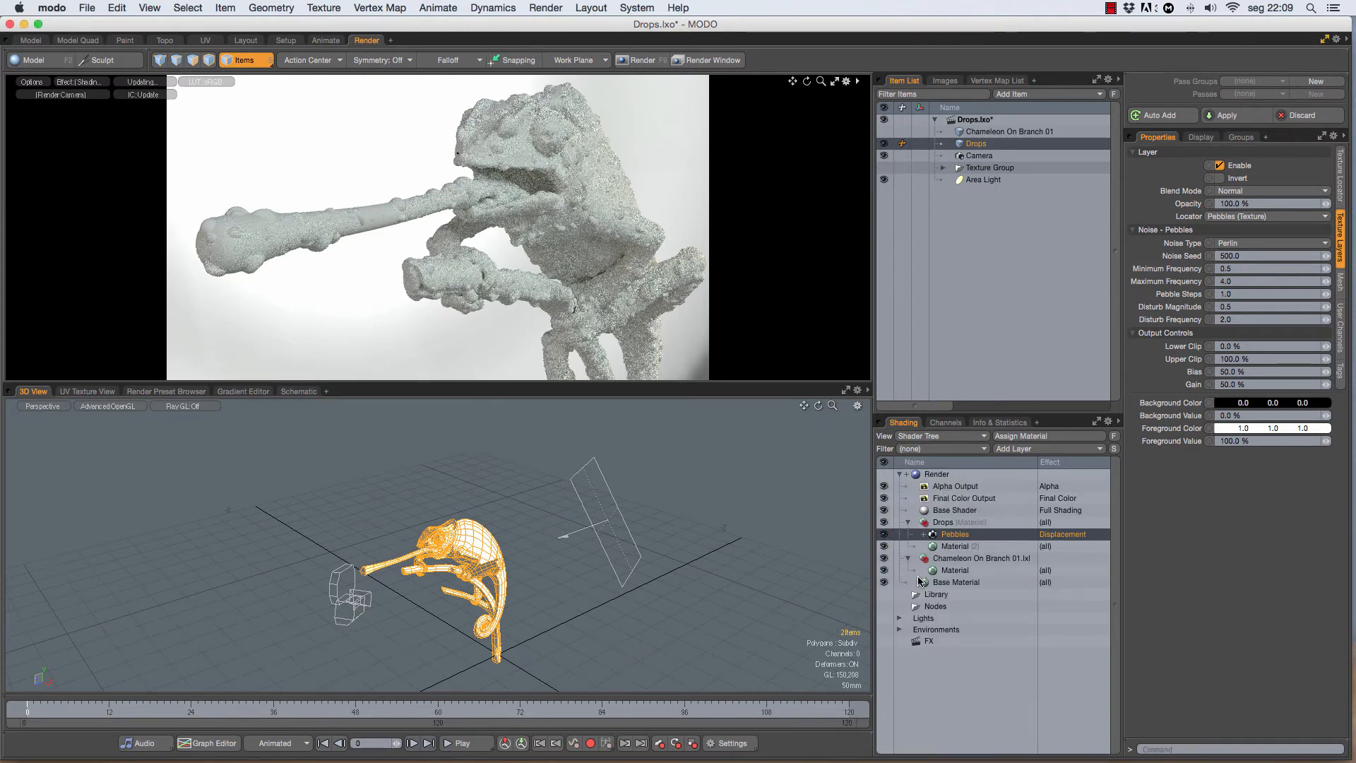
left_click(1220, 179)
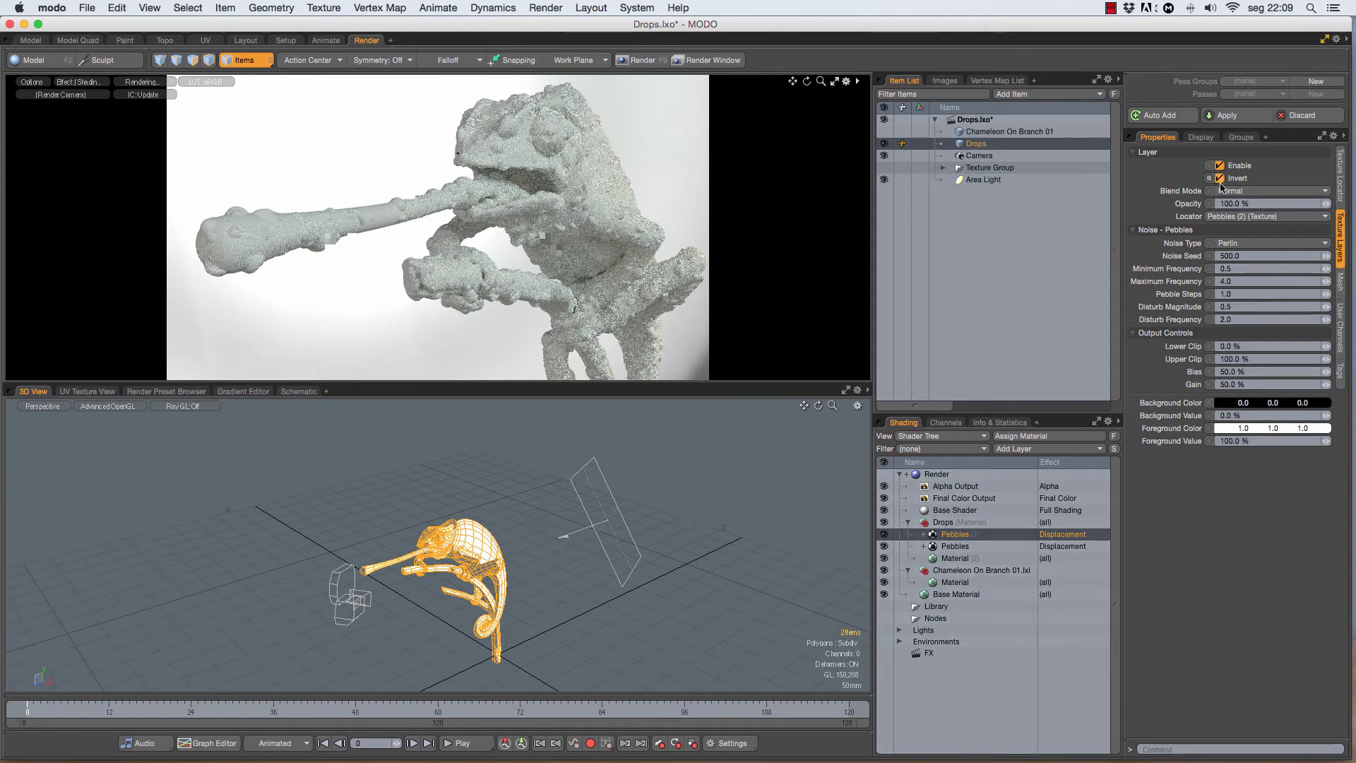
Step: Change the inverted Pebbles copy's effect to Stencil and show the original Chameleon On Branch 01 mesh again
left_click(1057, 535)
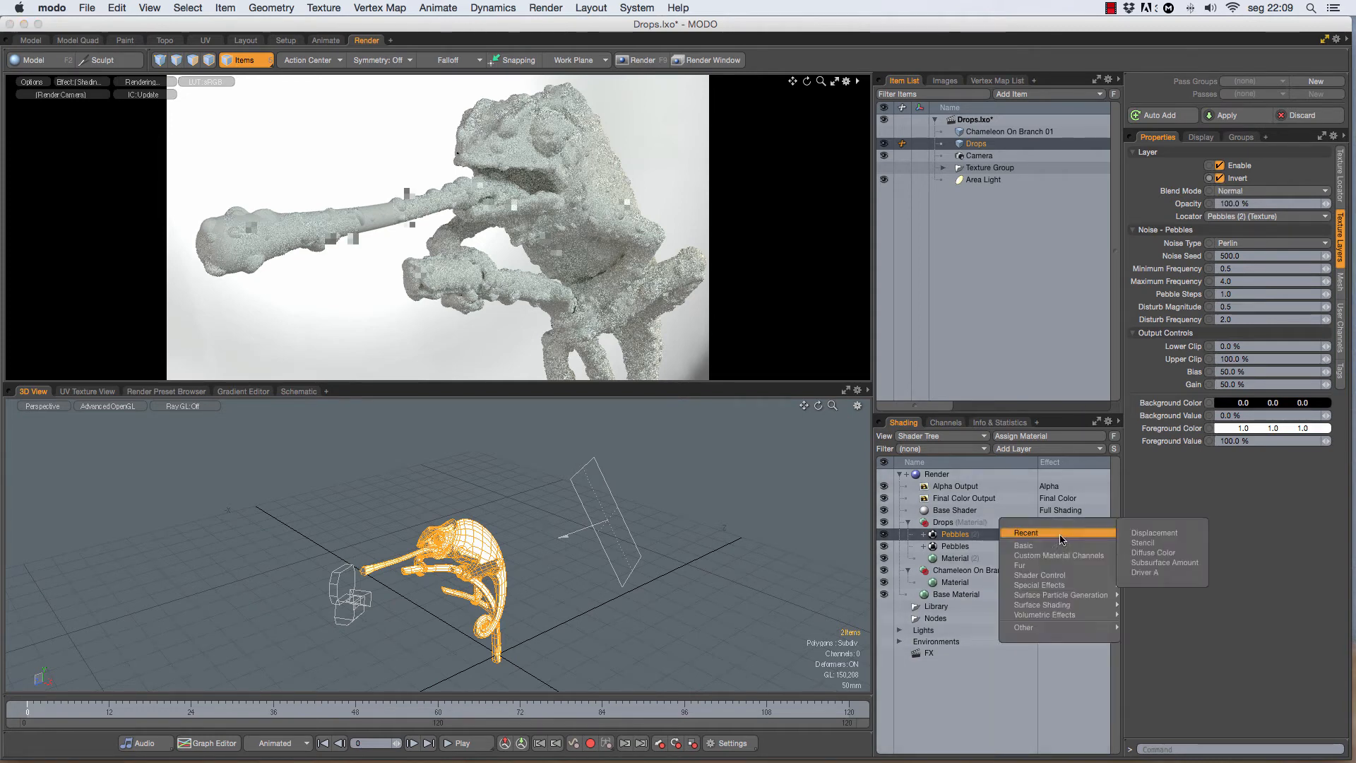
left_click(1138, 542)
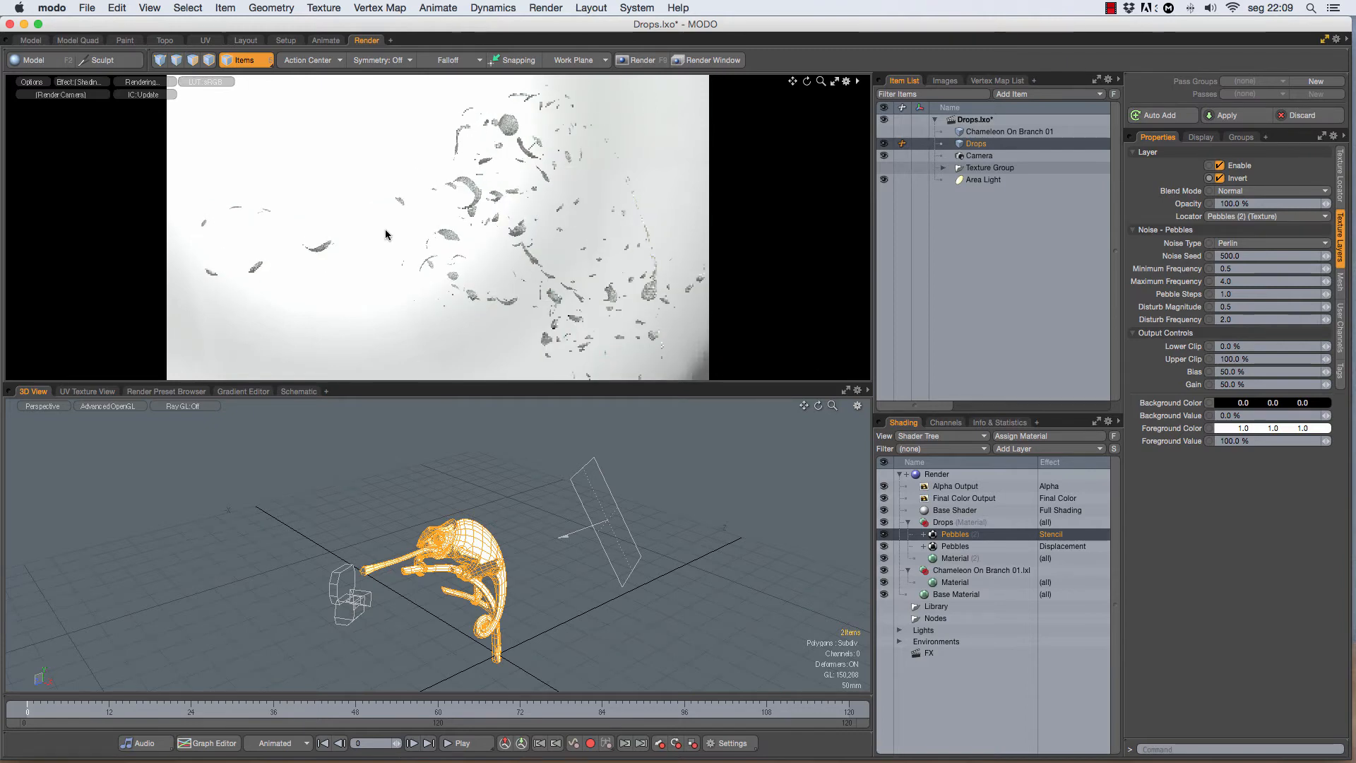
left_click(883, 133)
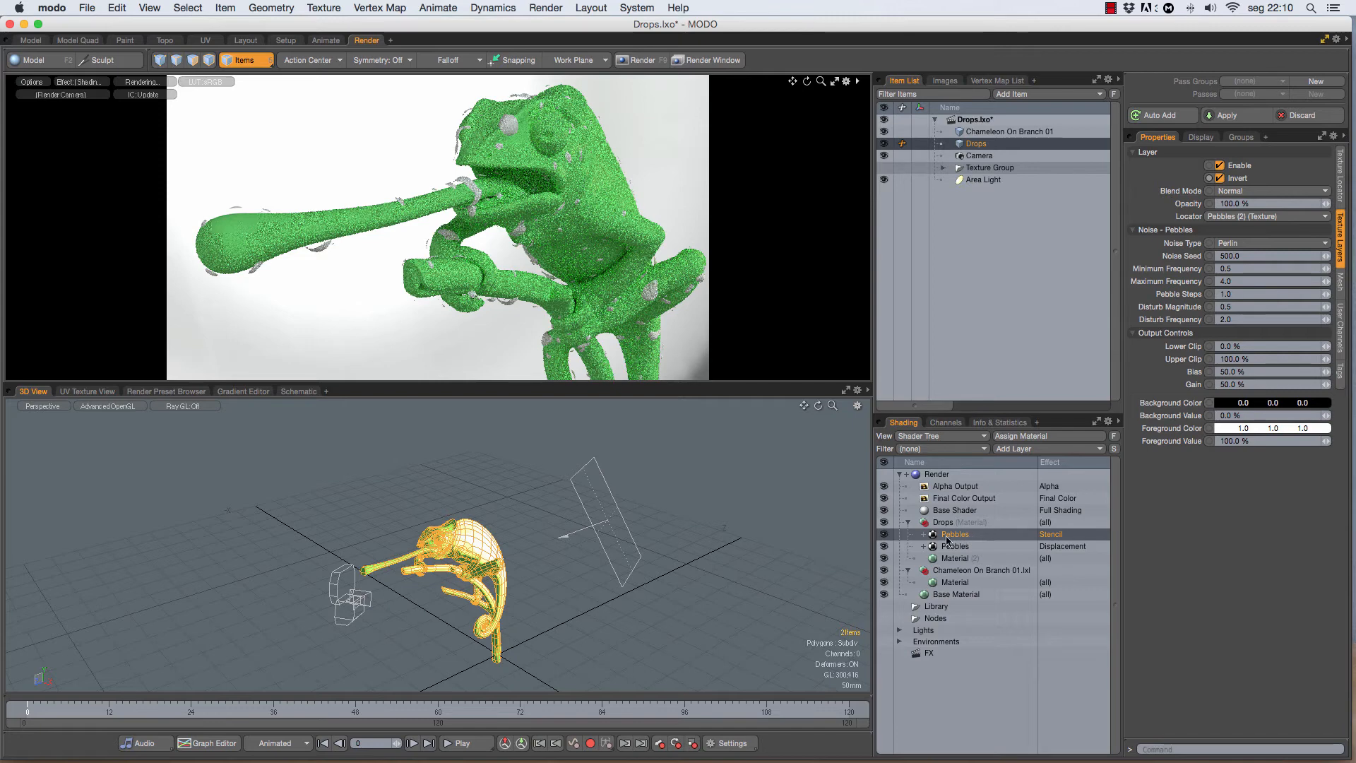
Step: Preview only the Stencil shading effect in the render preview
left_click(80, 84)
mouse_move(81, 132)
mouse_move(185, 129)
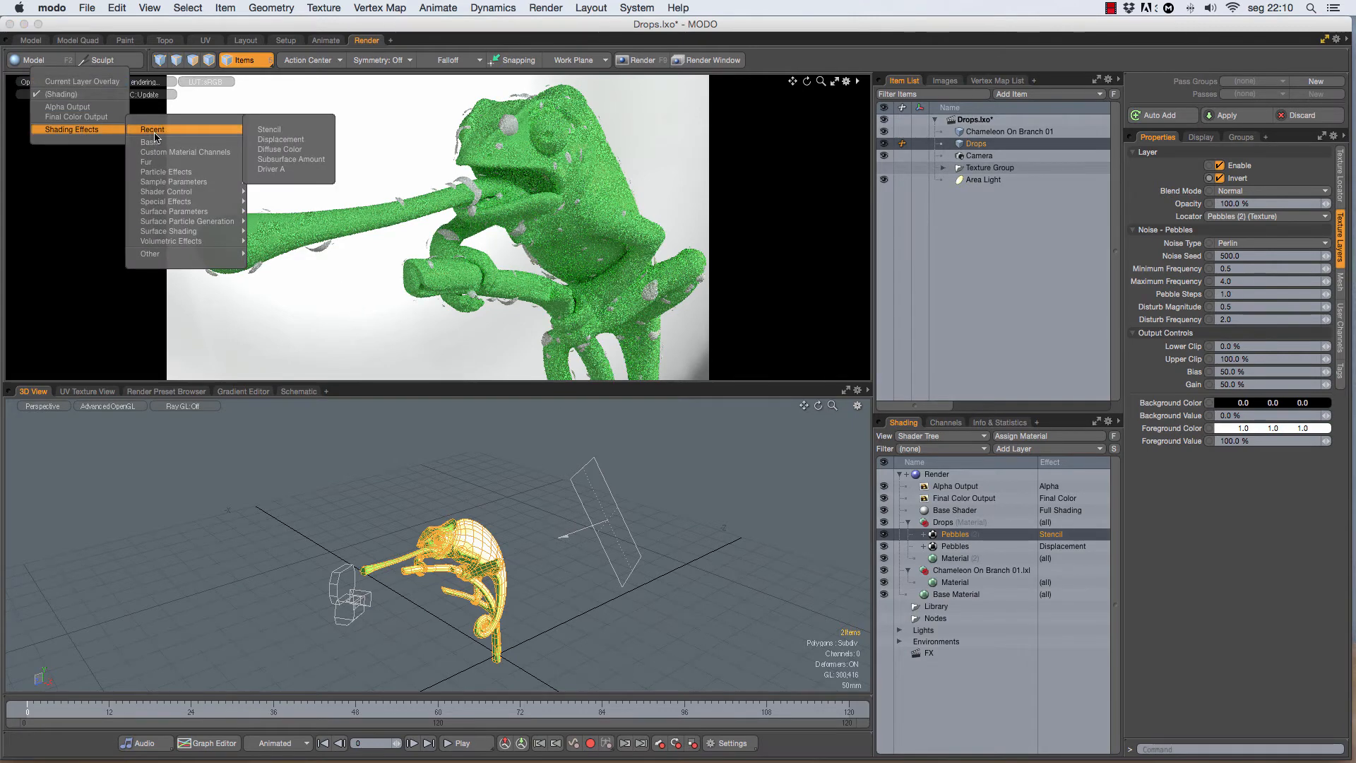
left_click(273, 132)
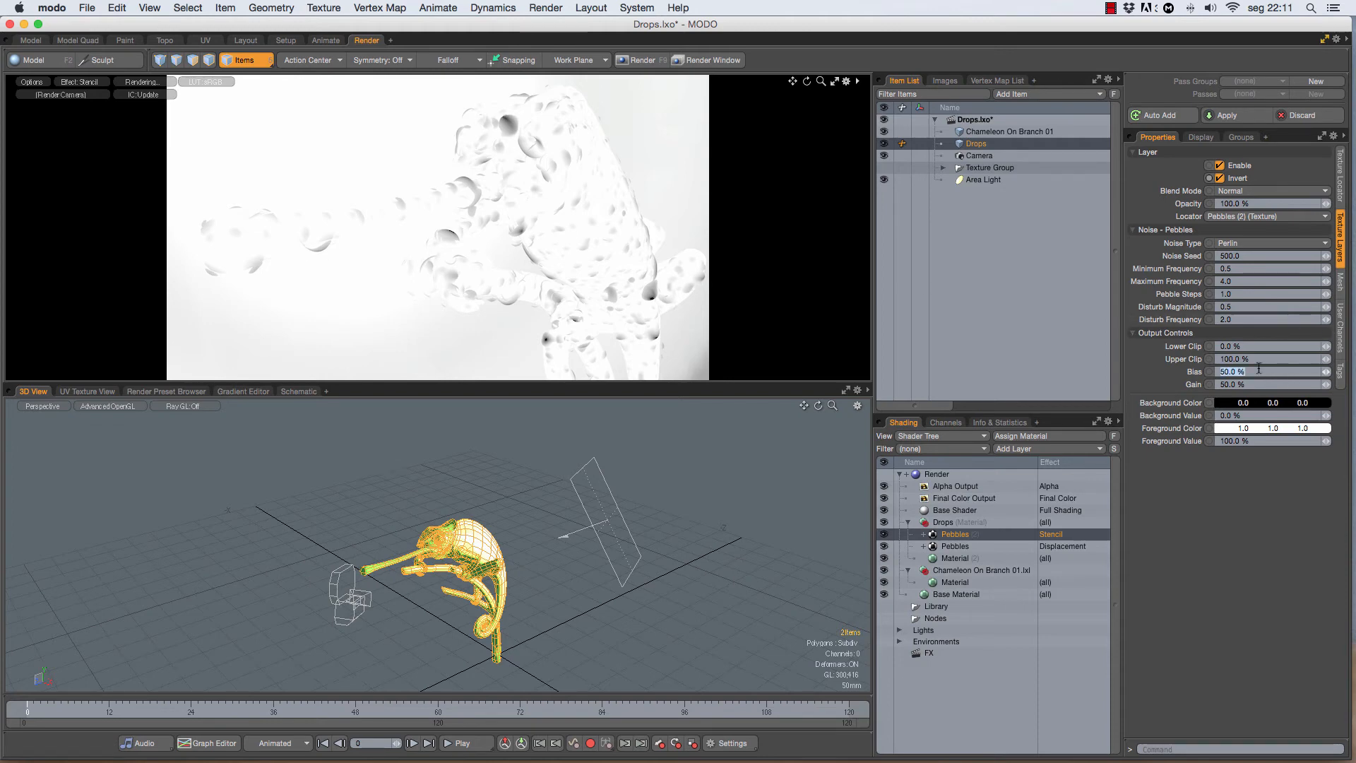
Step: Set the Pebbles stencil layer's bias to 100% and return the render preview to Shading
key("Return")
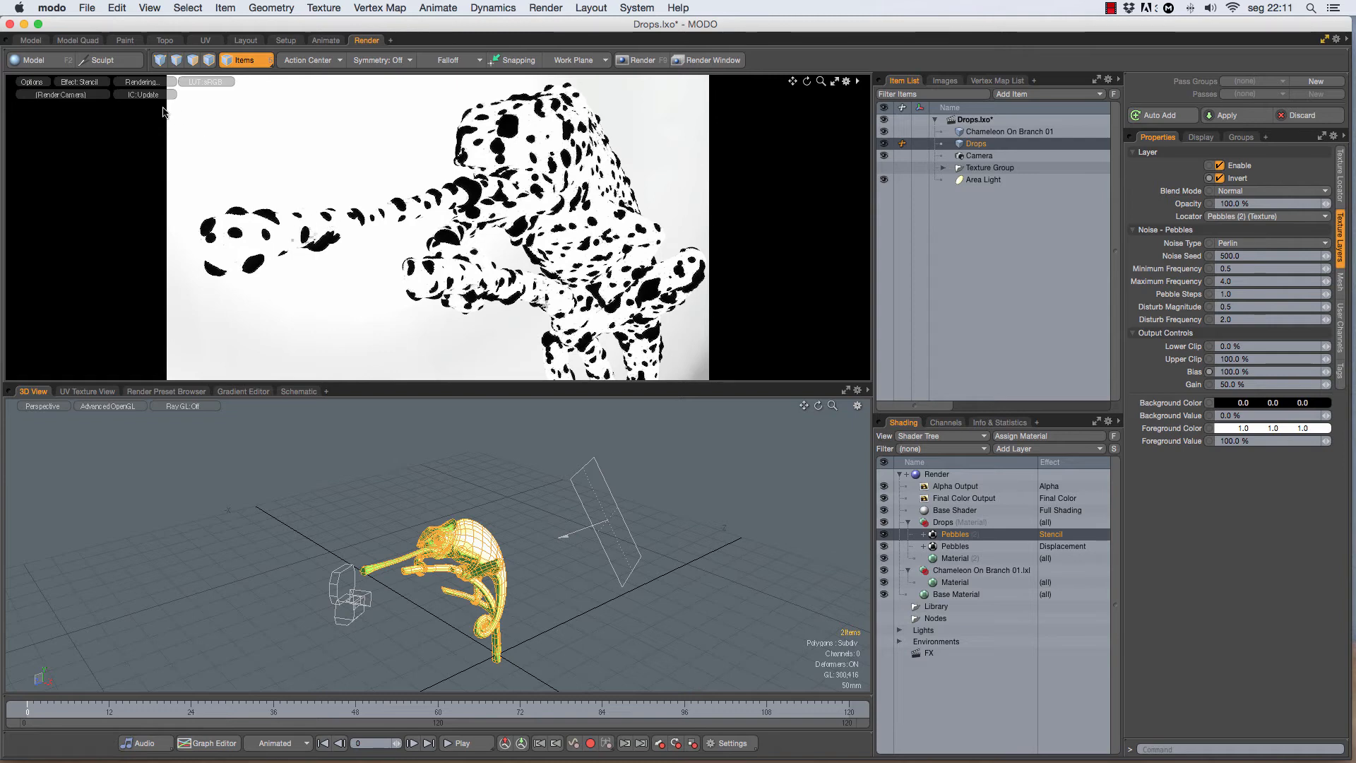
left_click(89, 85)
left_click(83, 93)
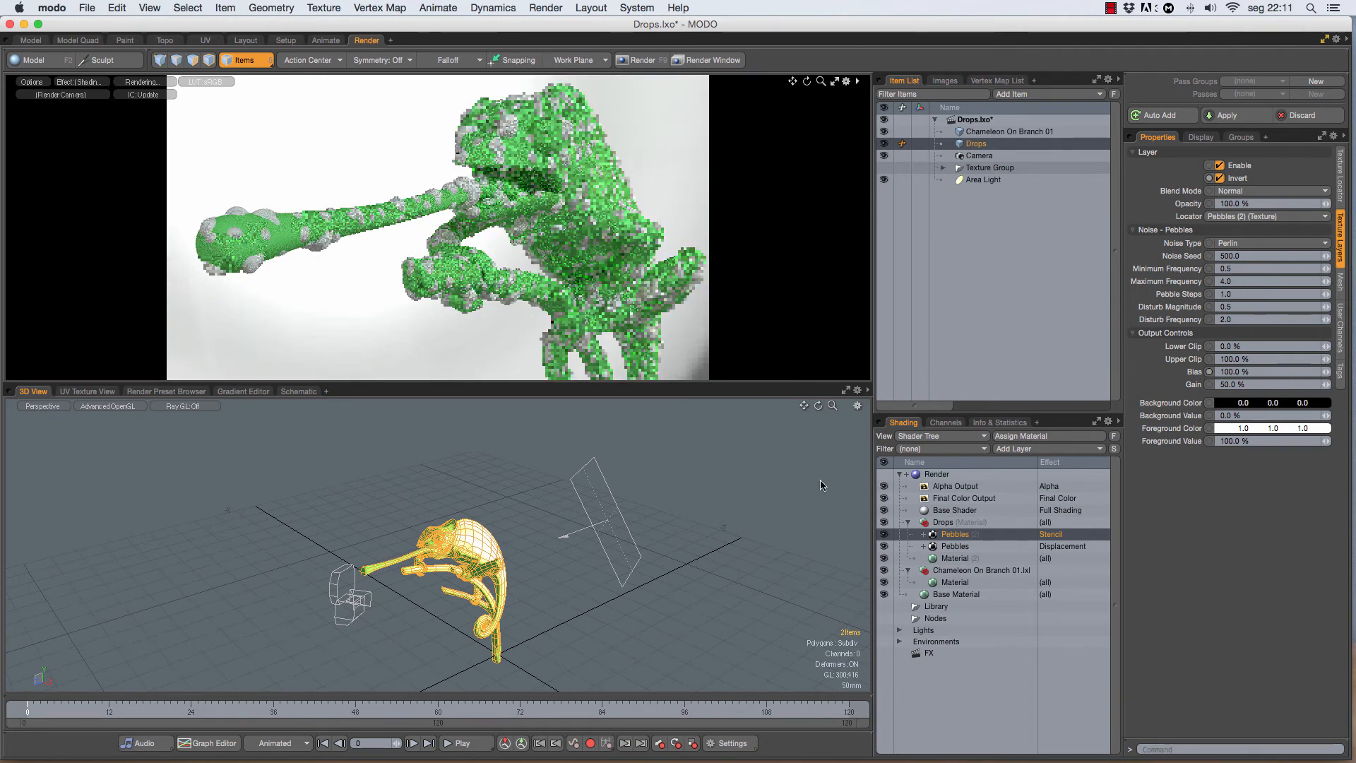
Step: Make the chameleon's material metallic with 0% diffuse amount, 80% reflection amount, blurry reflection and conserve energy enabled
left_click(955, 583)
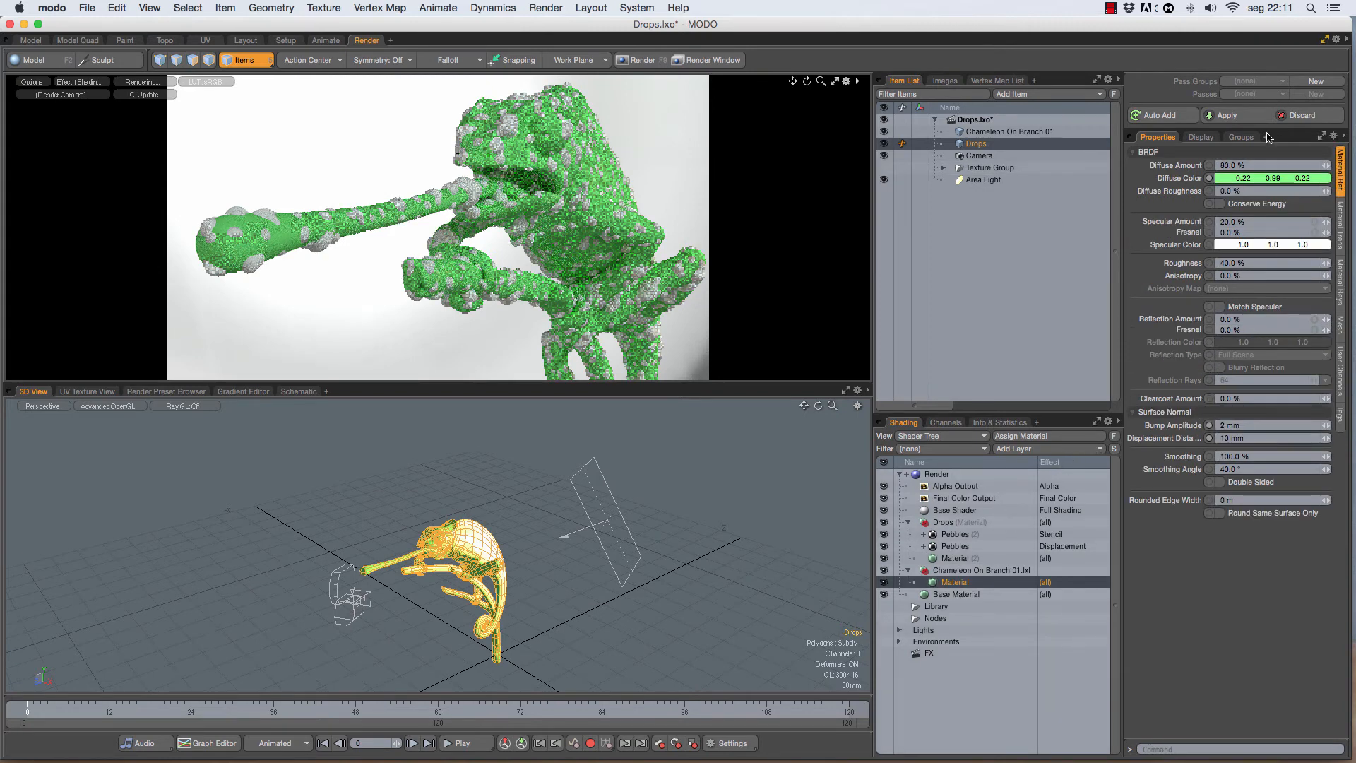
left_click(1255, 166)
type("0")
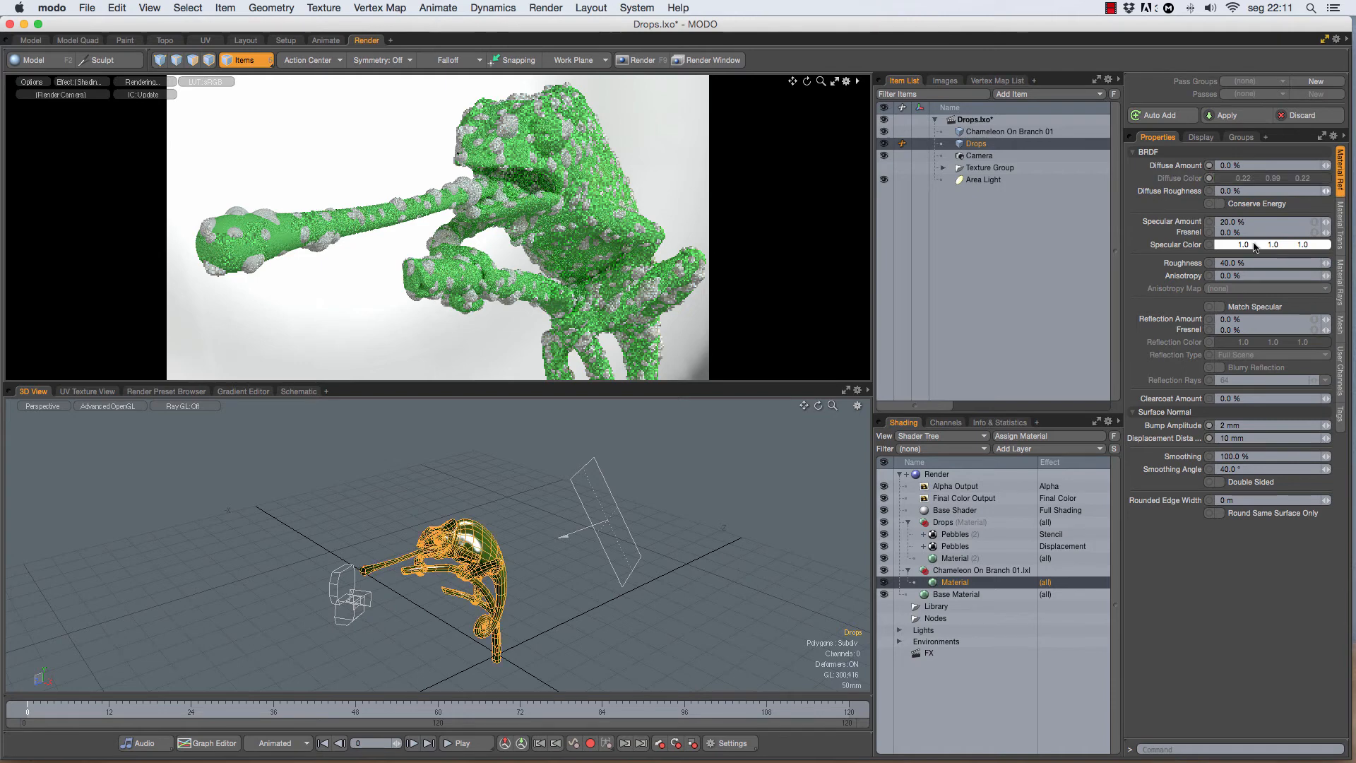
key("Return")
left_click(1245, 319)
type("80")
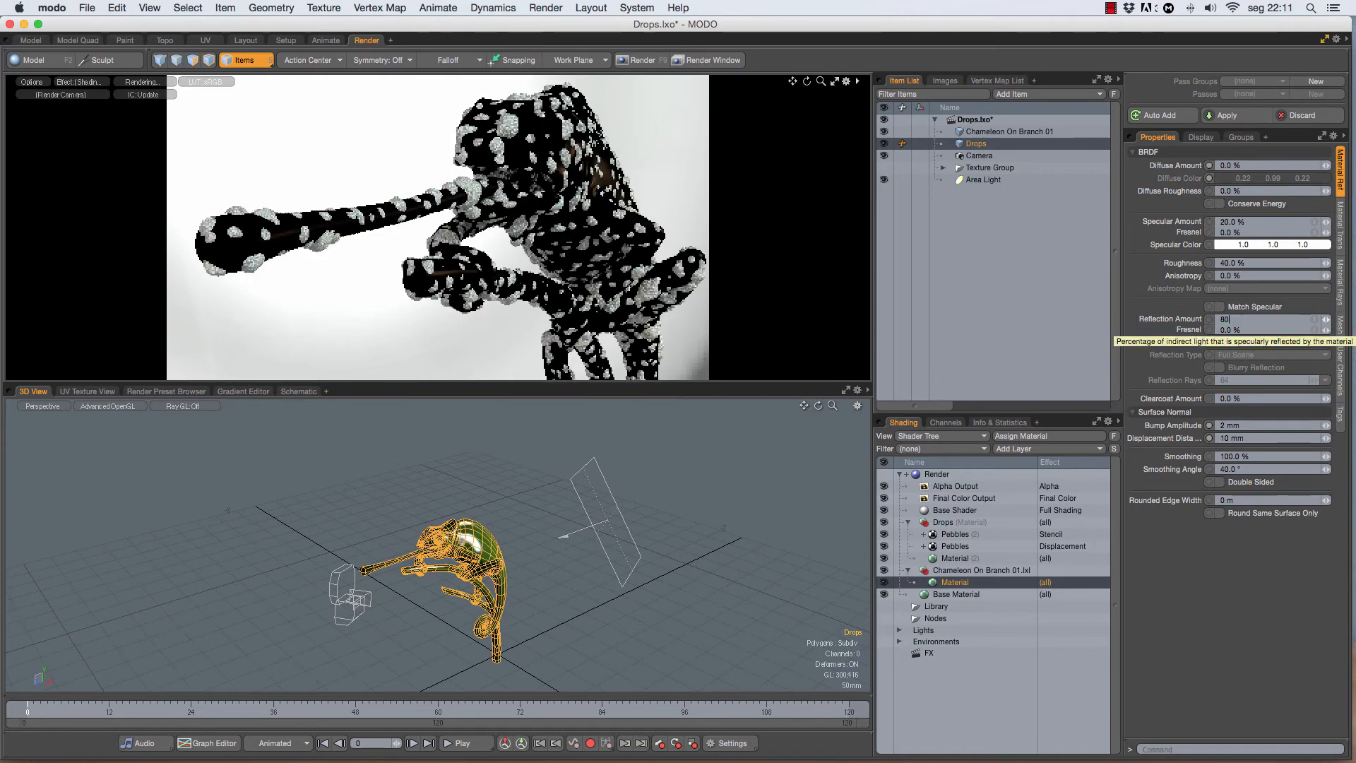
key("Return")
left_click(1220, 368)
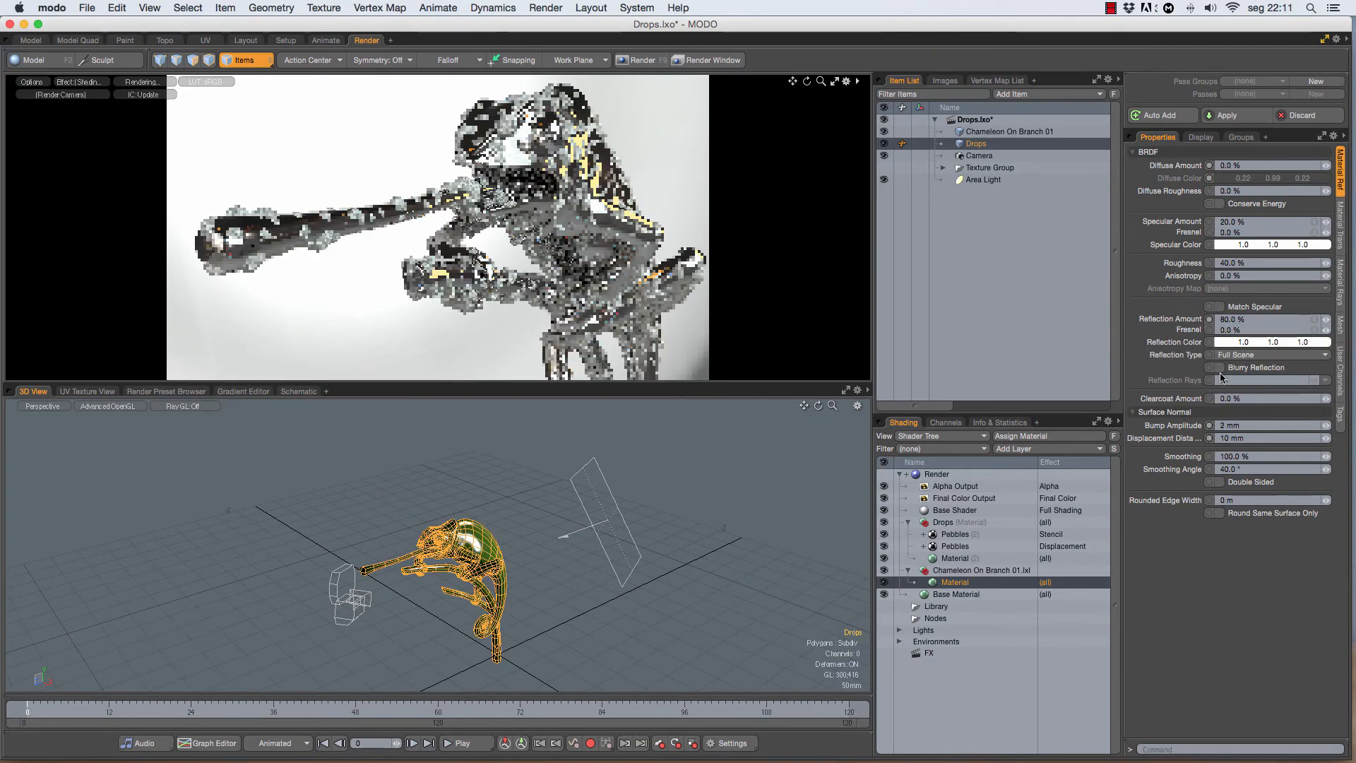
left_click(1220, 204)
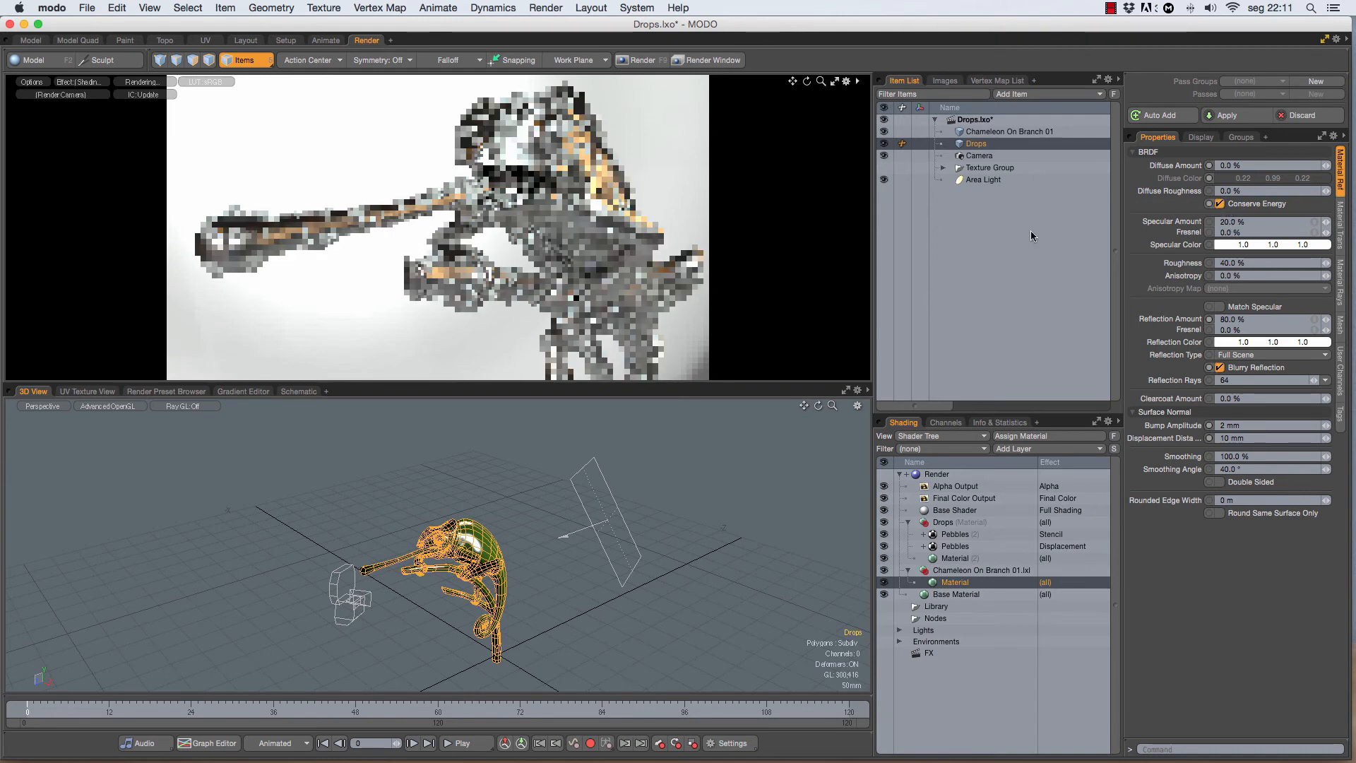
Step: Apply the Slight Ripple Water preset to the Drops material group
left_click(932, 522)
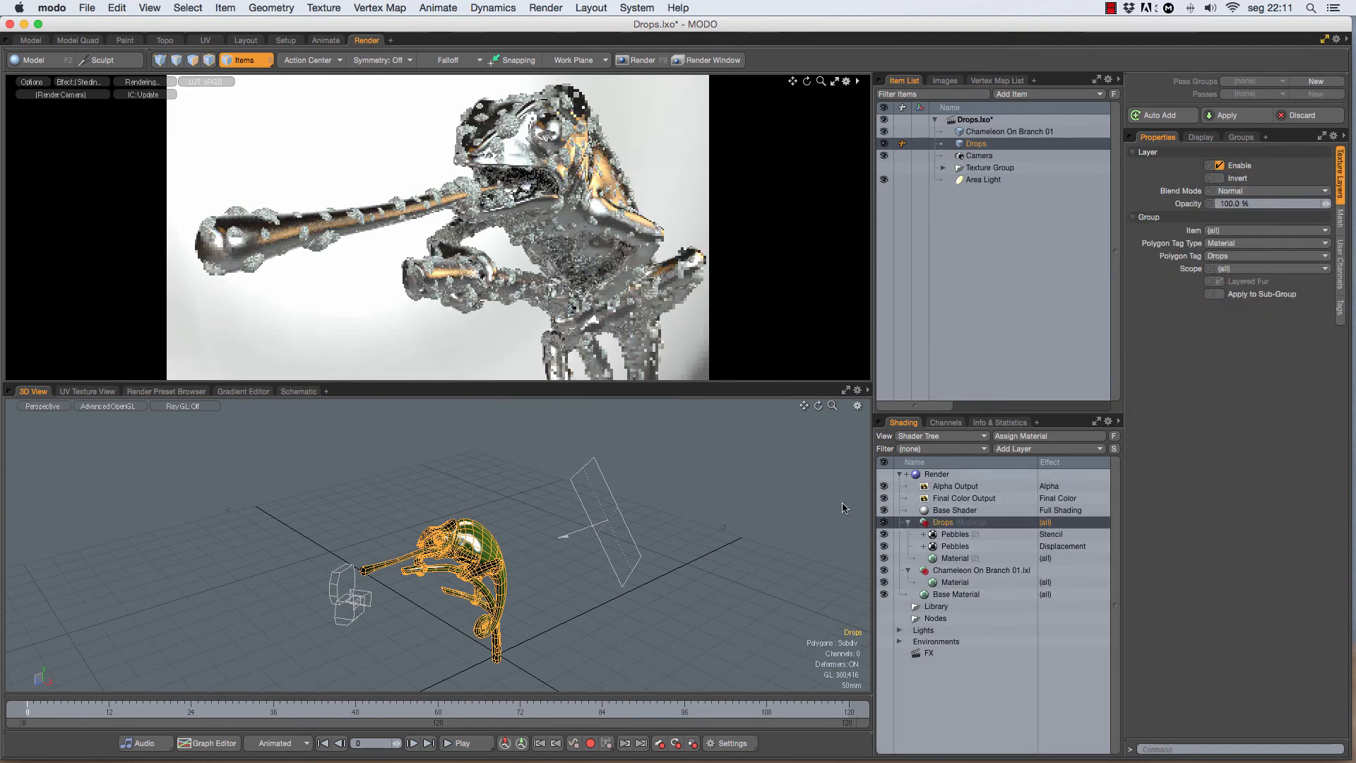
left_click(150, 391)
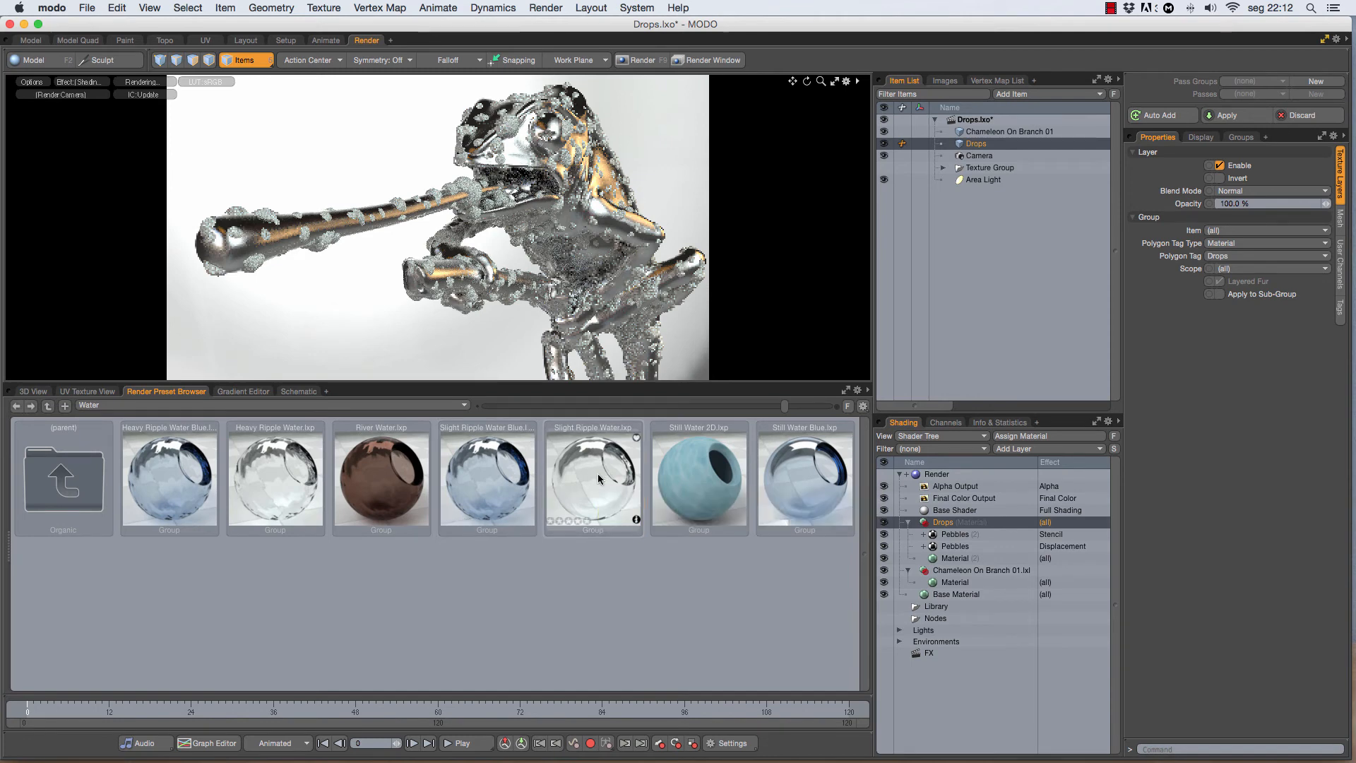
double_click(597, 473)
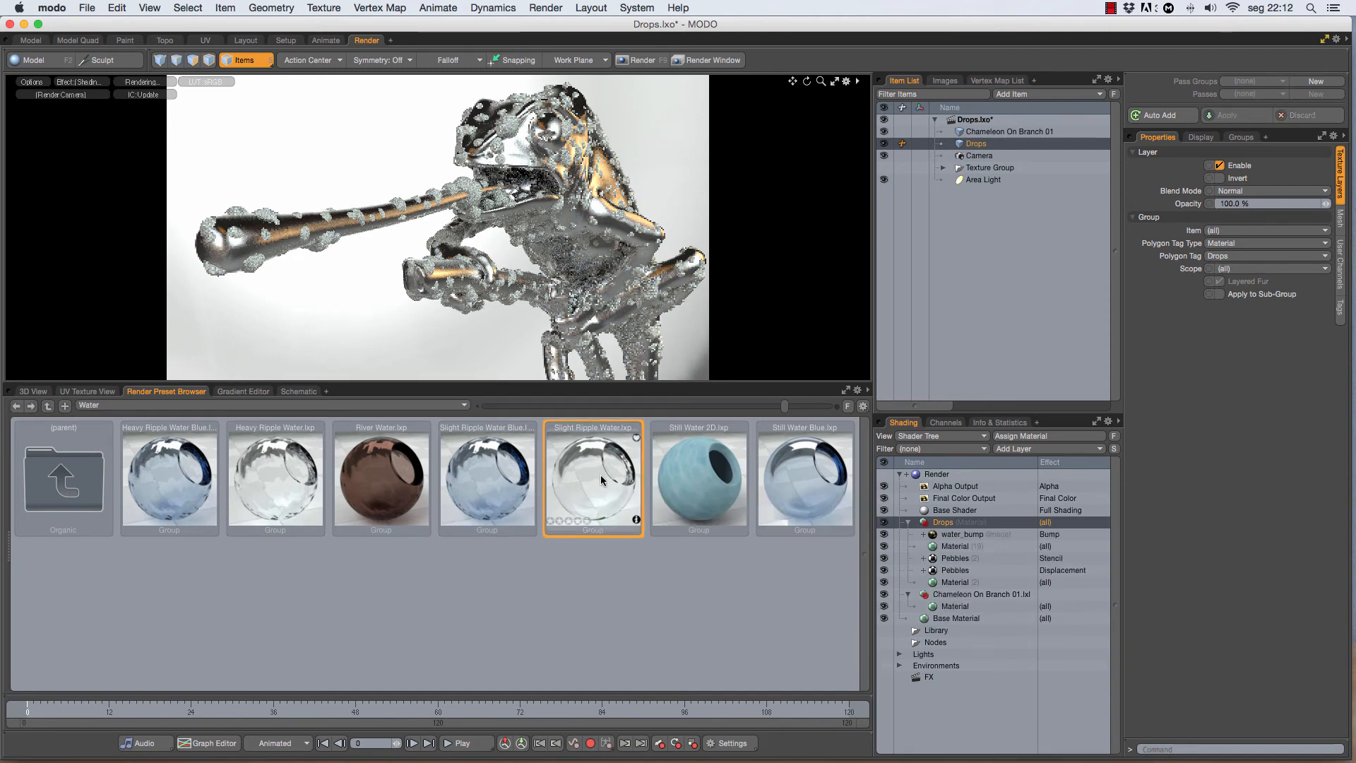
Step: Delete the water_bump image layer from the Drops group and move the preset's water material below both Pebbles layers
left_click(953, 537)
right_click(953, 540)
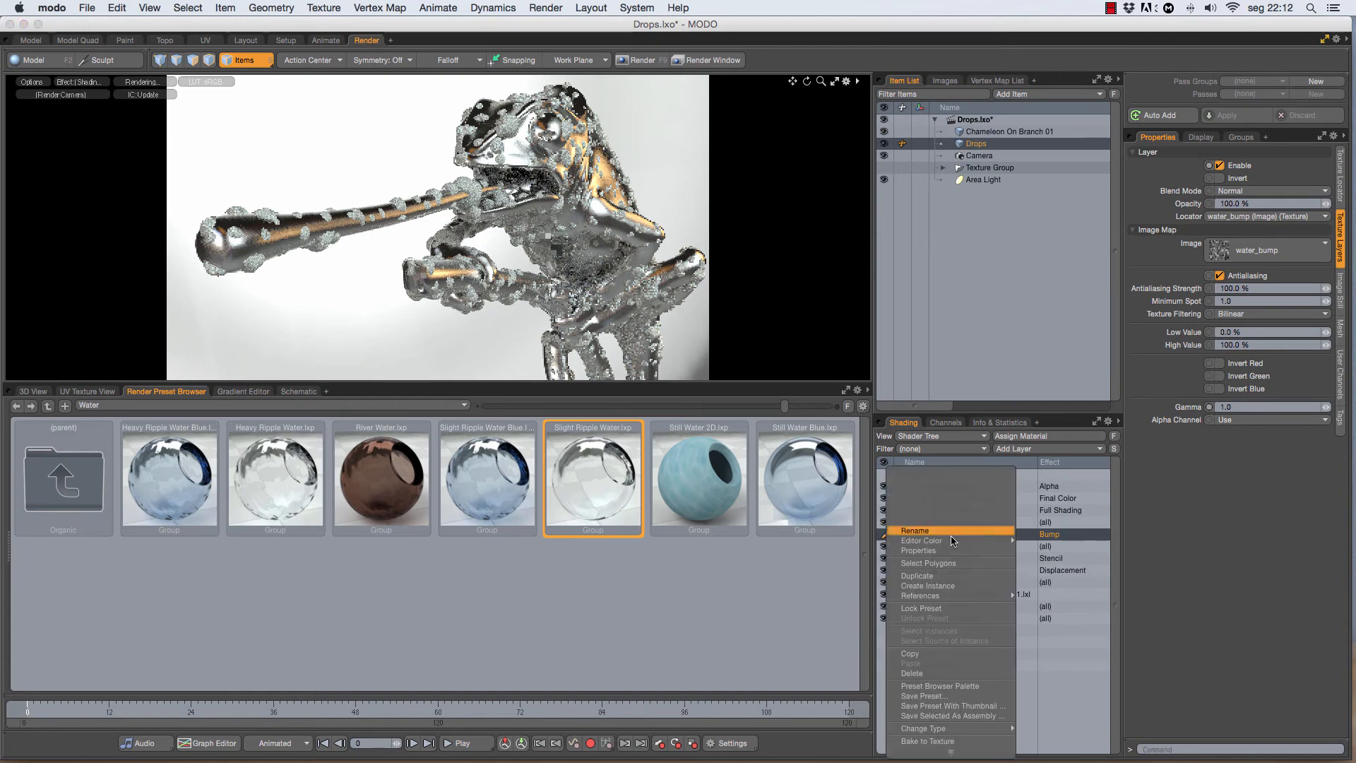
left_click(935, 650)
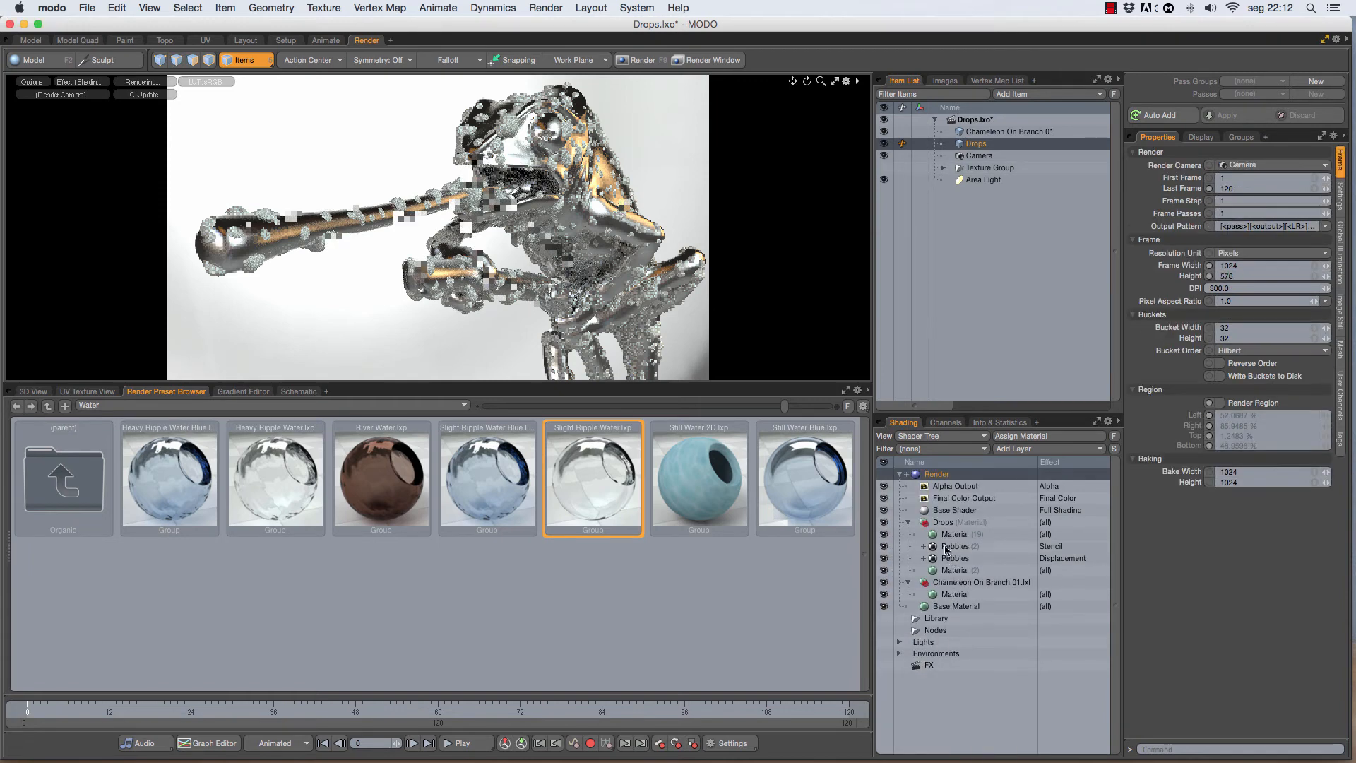
left_click_drag(948, 543, 958, 572)
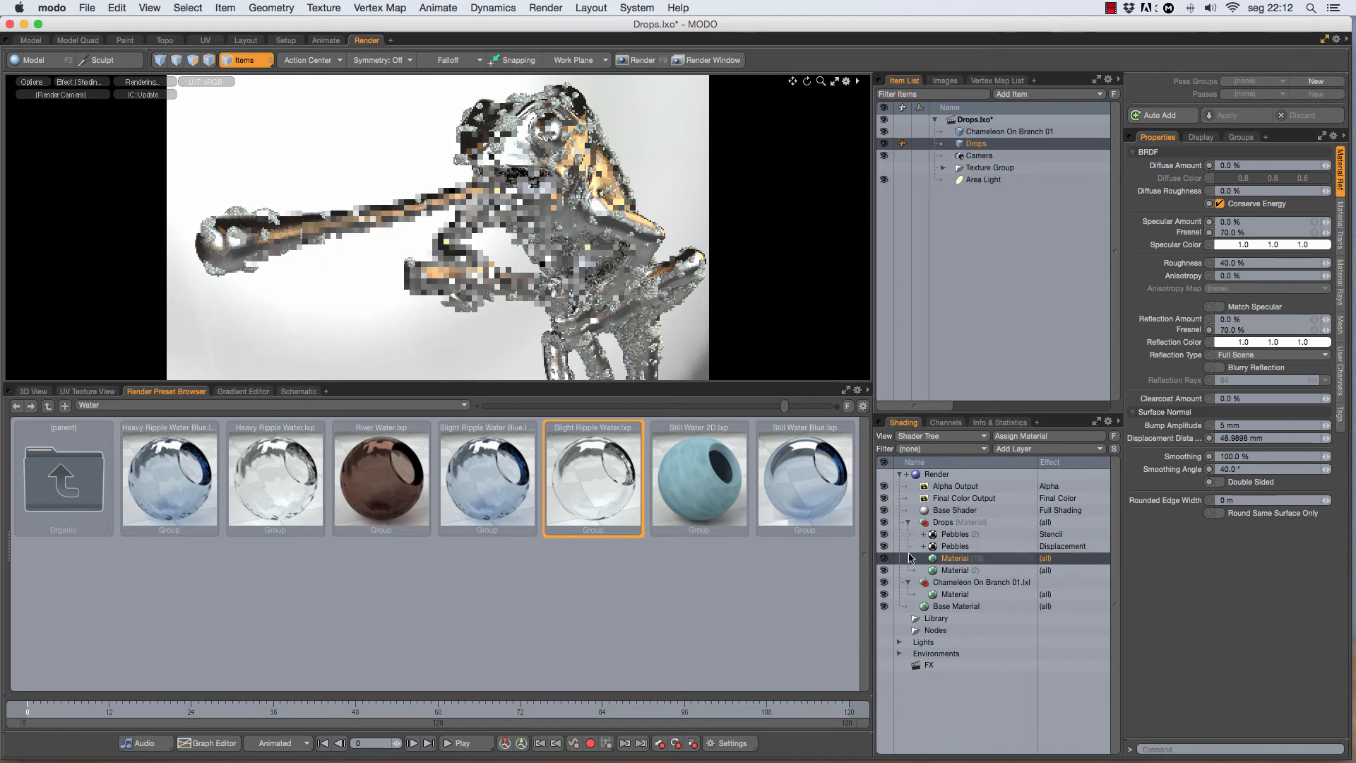
Step: Bring back the 3D view and set the water material's displacement distance to 2 mm
left_click(33, 391)
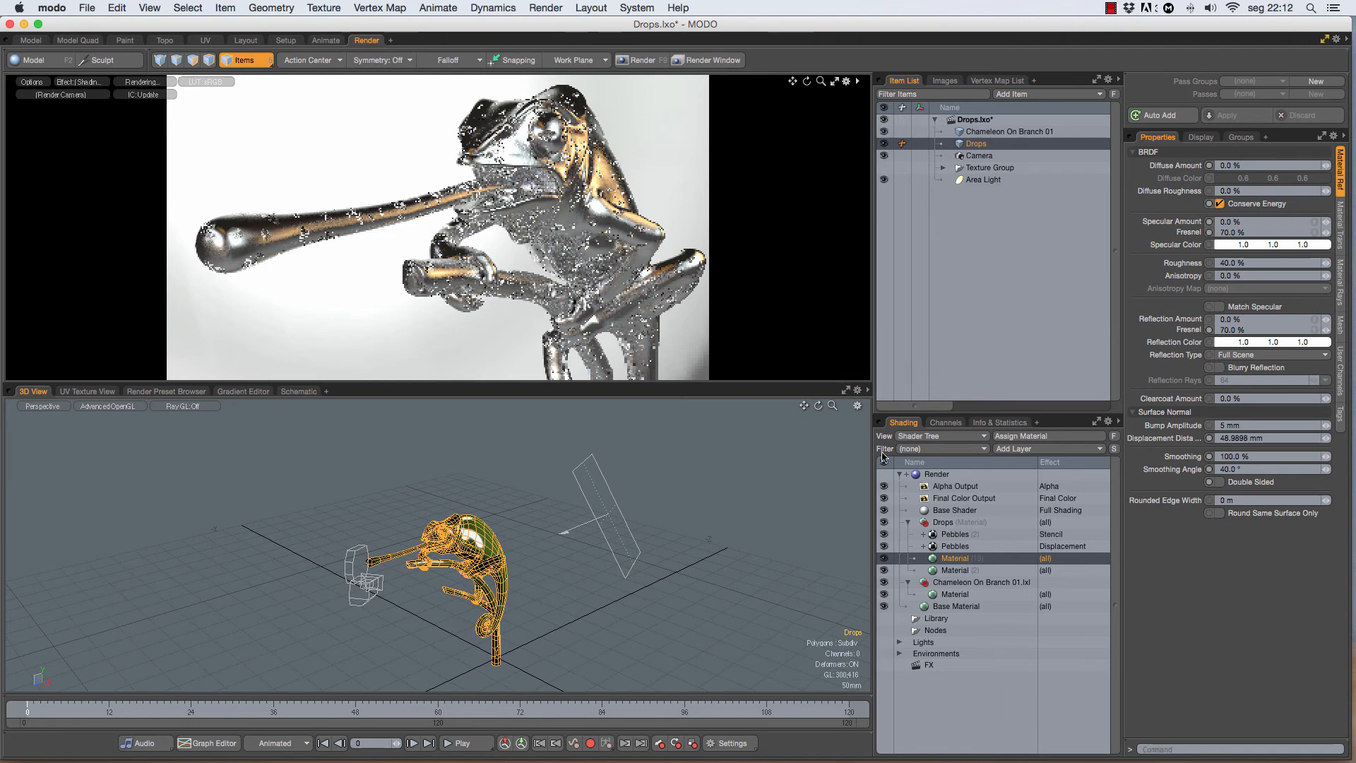
left_click(1267, 438)
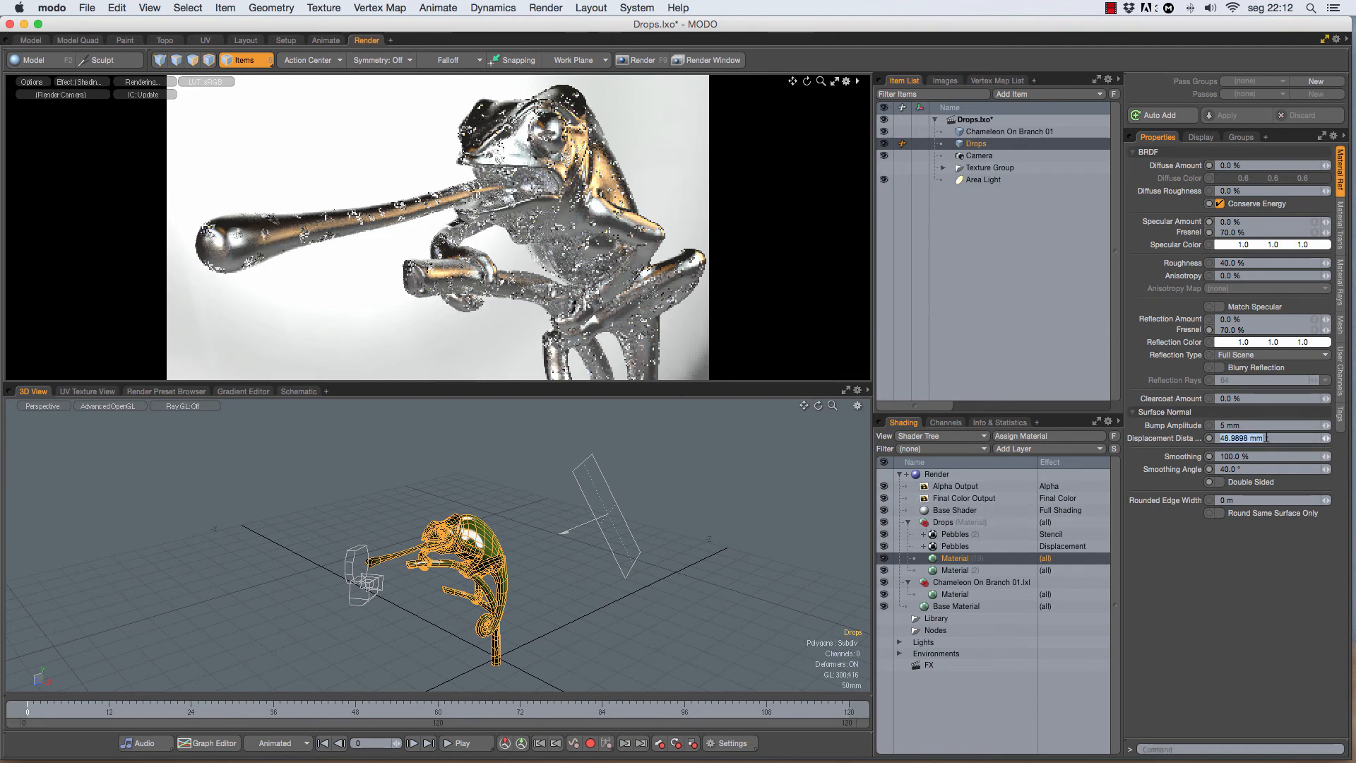
type("2")
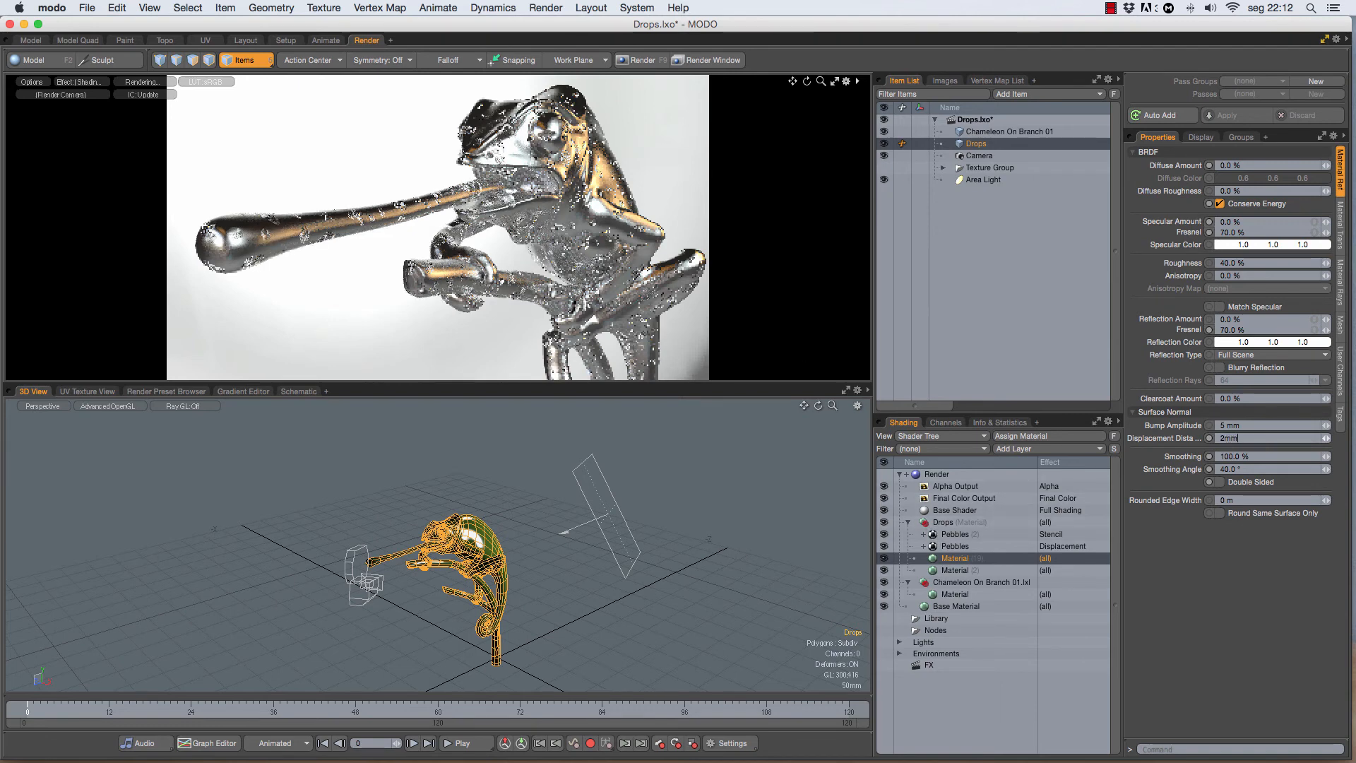
key("Return")
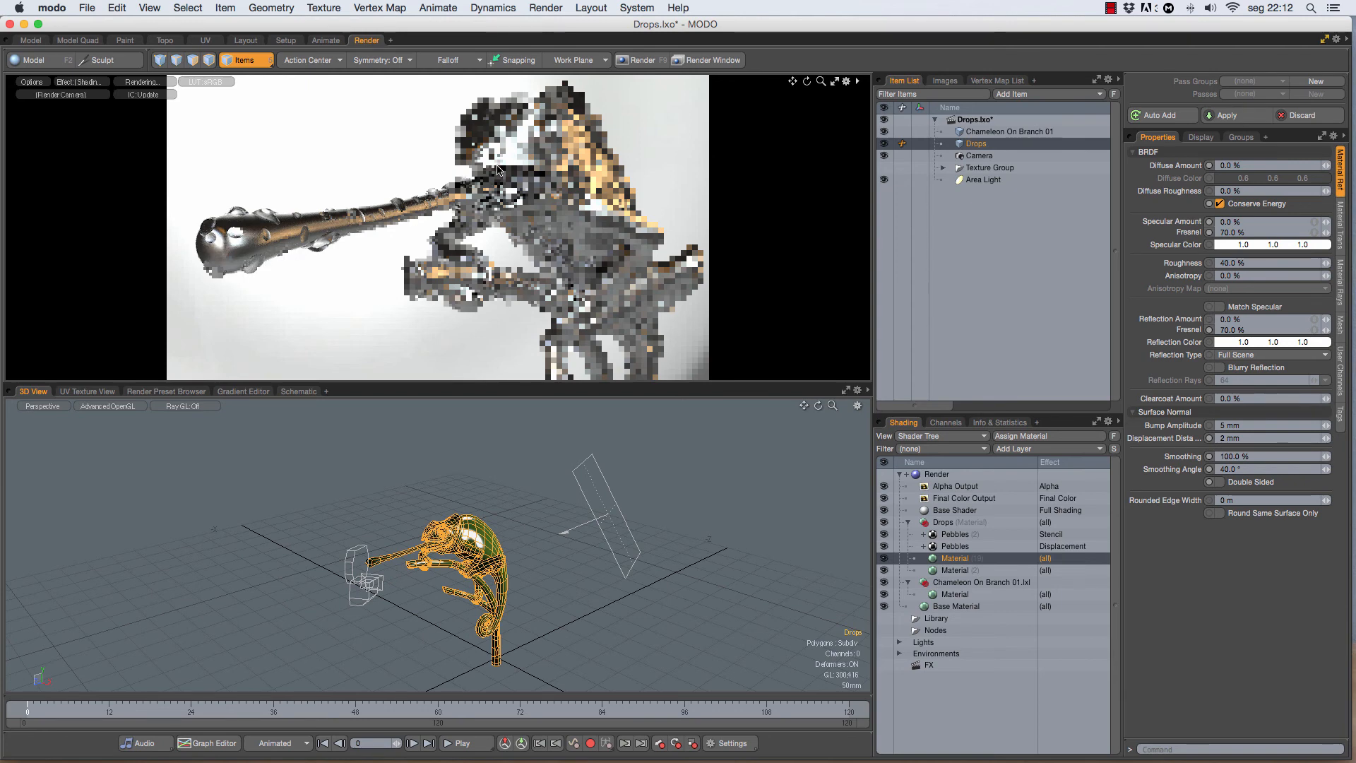
Step: Review the shared texture locator settings of the stencil and displacement Pebbles layers in the Drops group
left_click(965, 535)
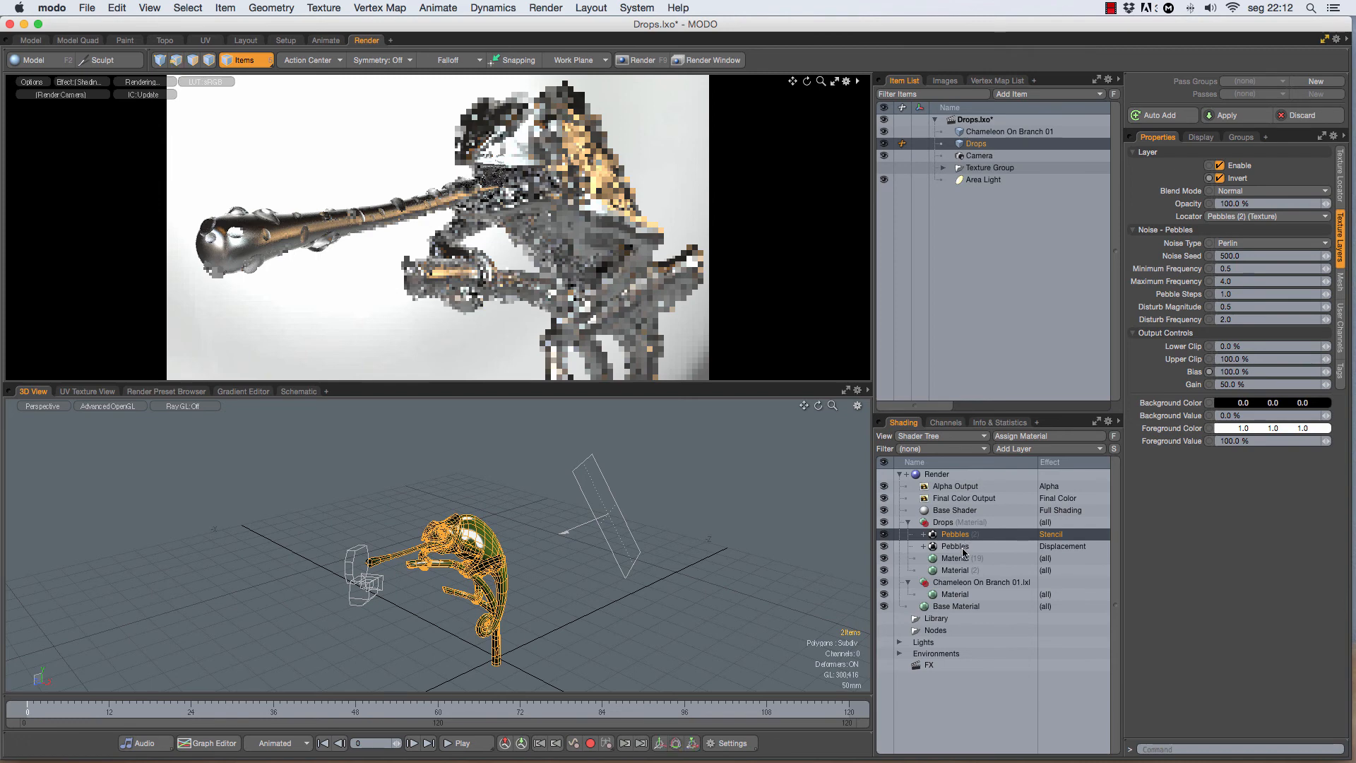
left_click(1087, 547, "shift")
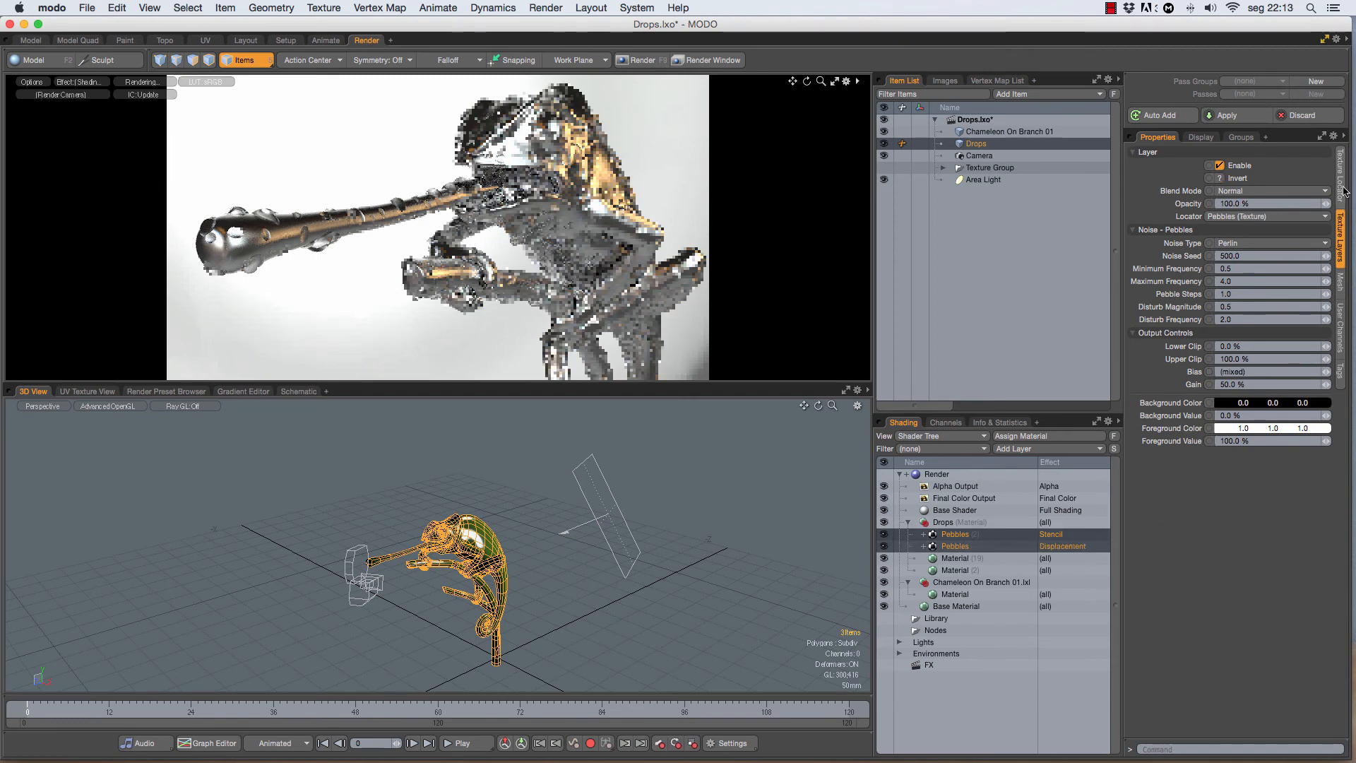
left_click(1342, 182)
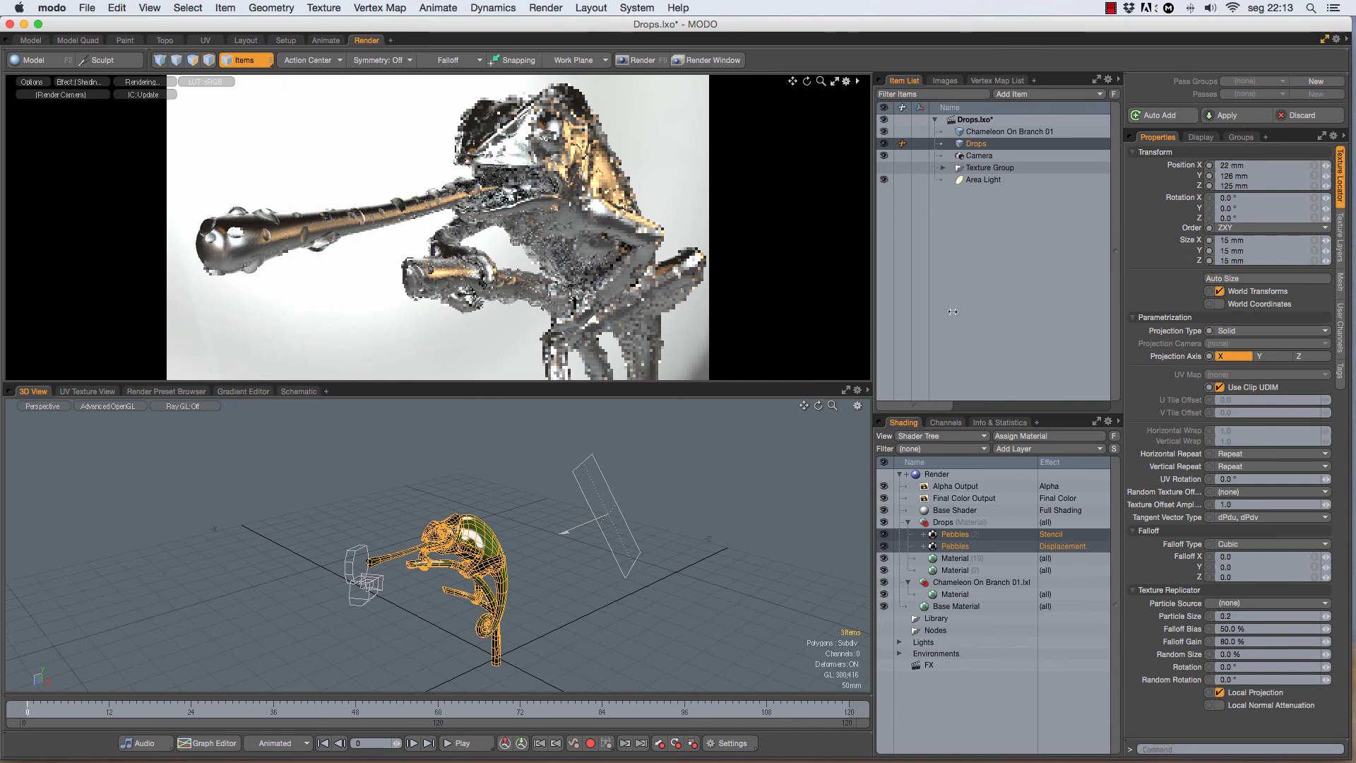
left_click_drag(681, 469, 631, 551, "alt")
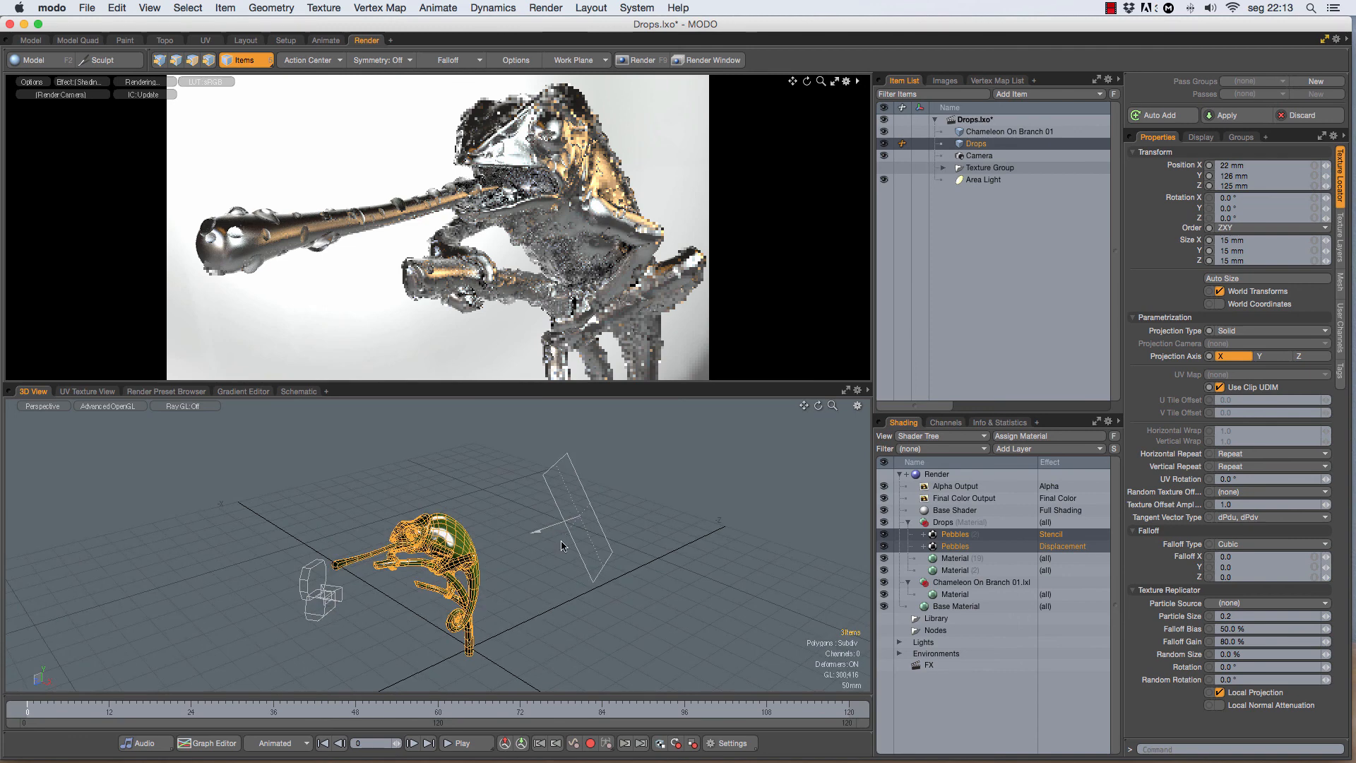
left_click(945, 524)
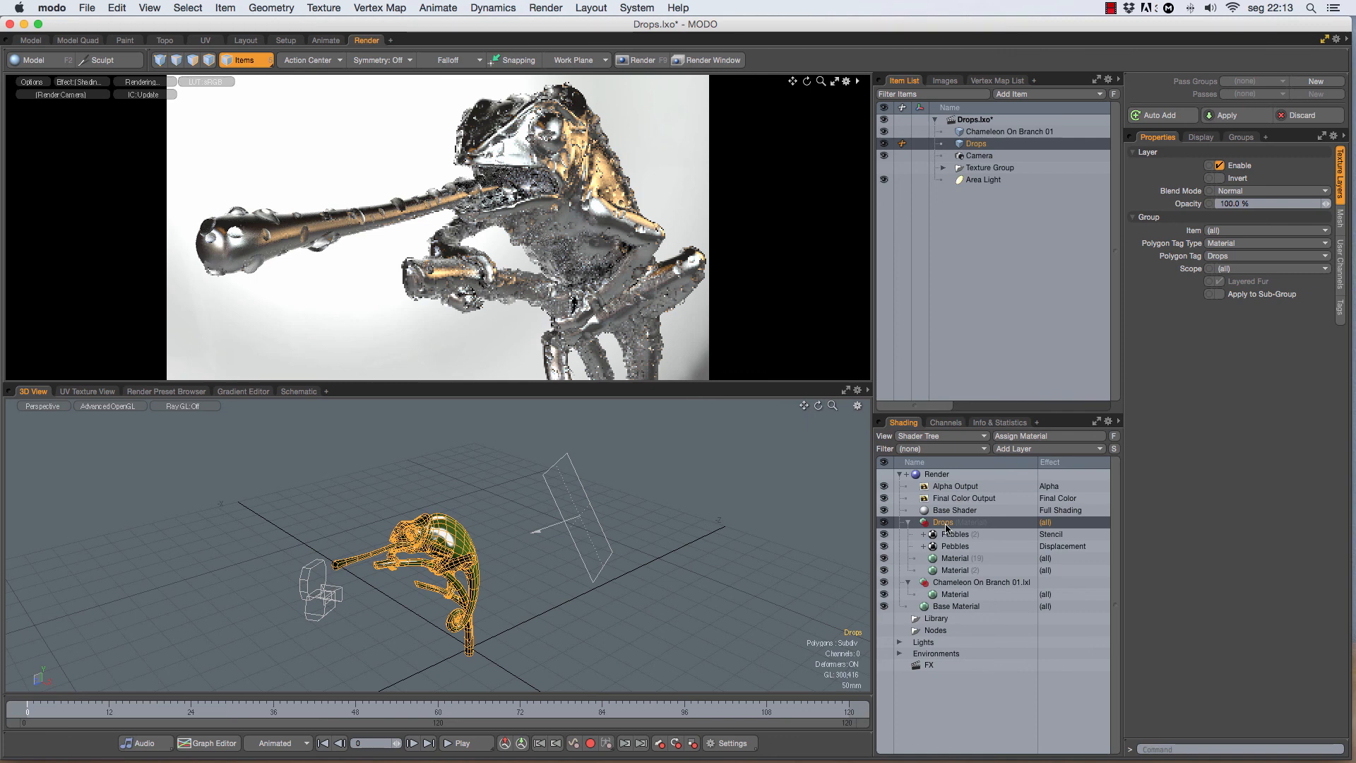
Step: Inspect the area light's properties and the Lights branch of the shader tree
left_click(596, 513)
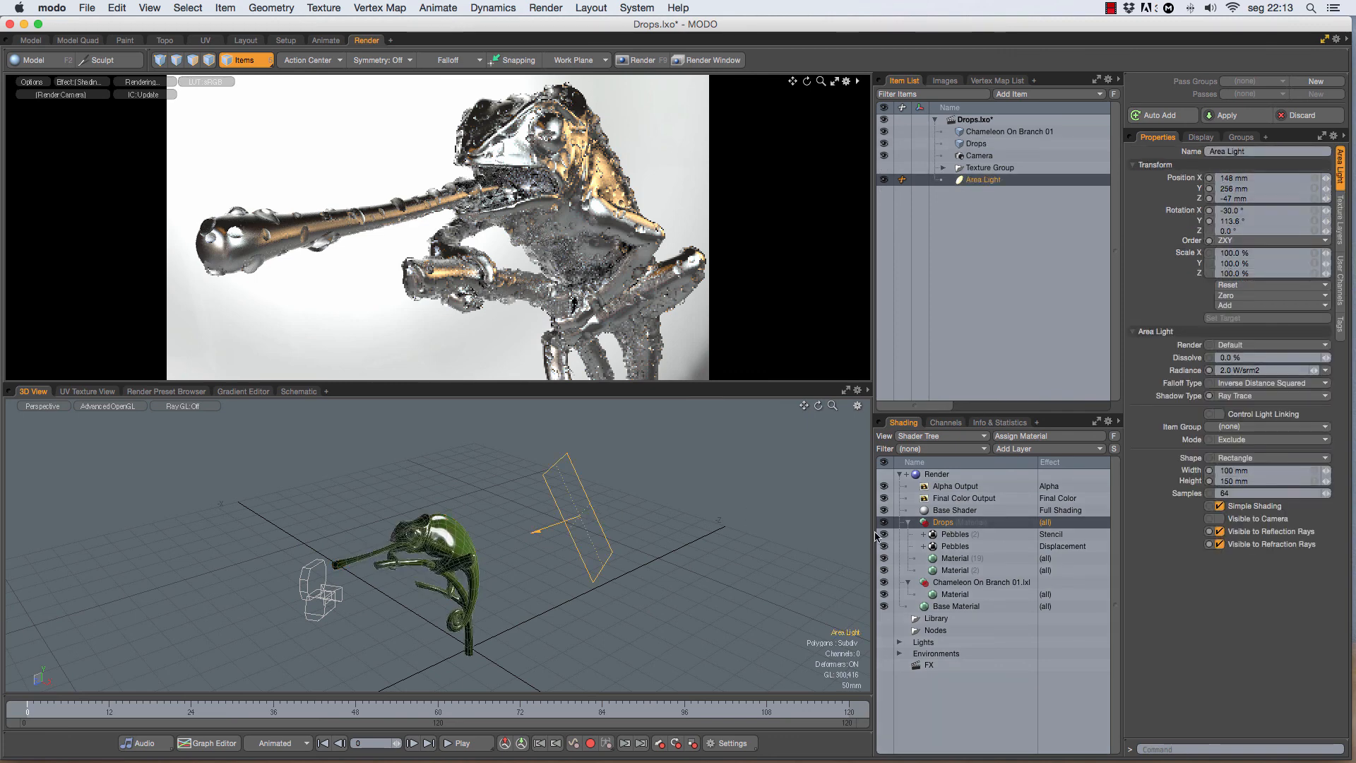
left_click(899, 643)
left_click(933, 666)
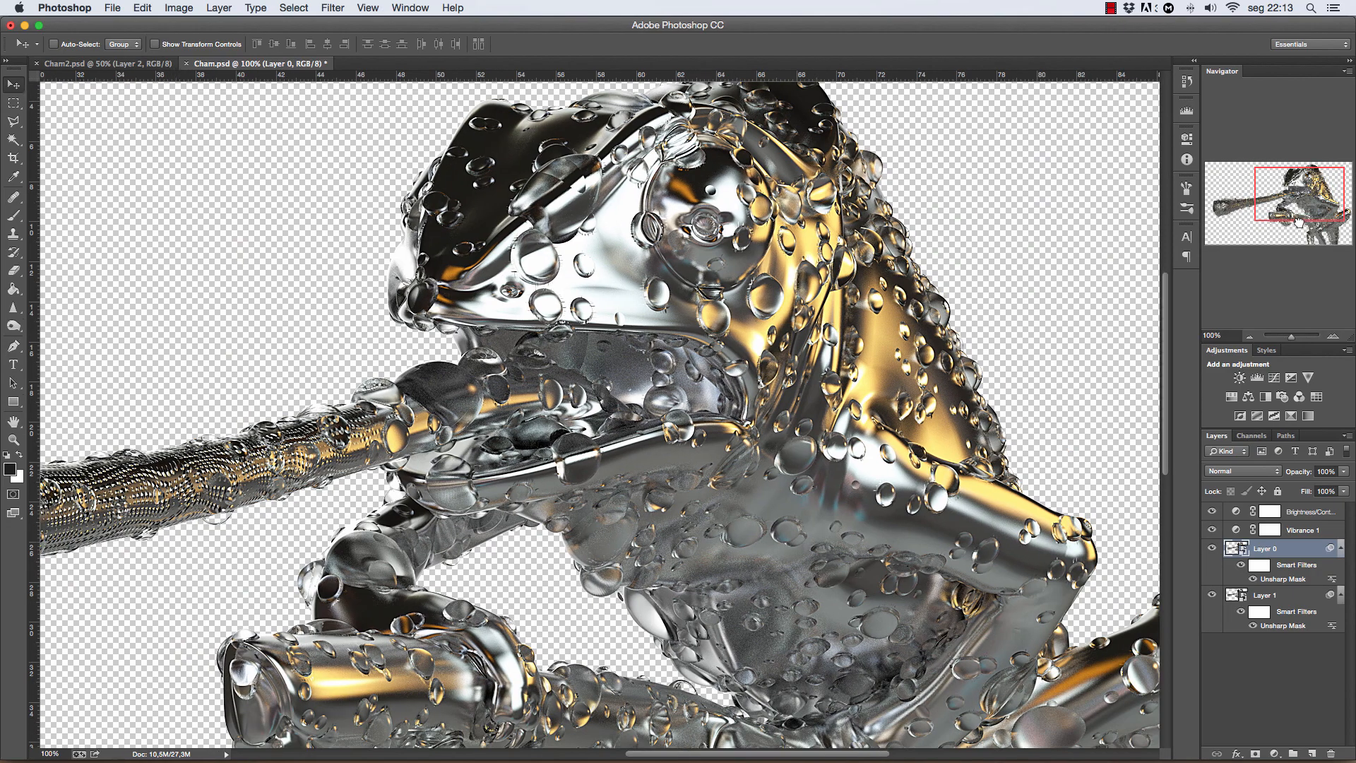
Step: Switch to Photoshop and examine the drops along the chameleon's tongue in the Cham.psd render
left_click_drag(1298, 222, 1259, 230)
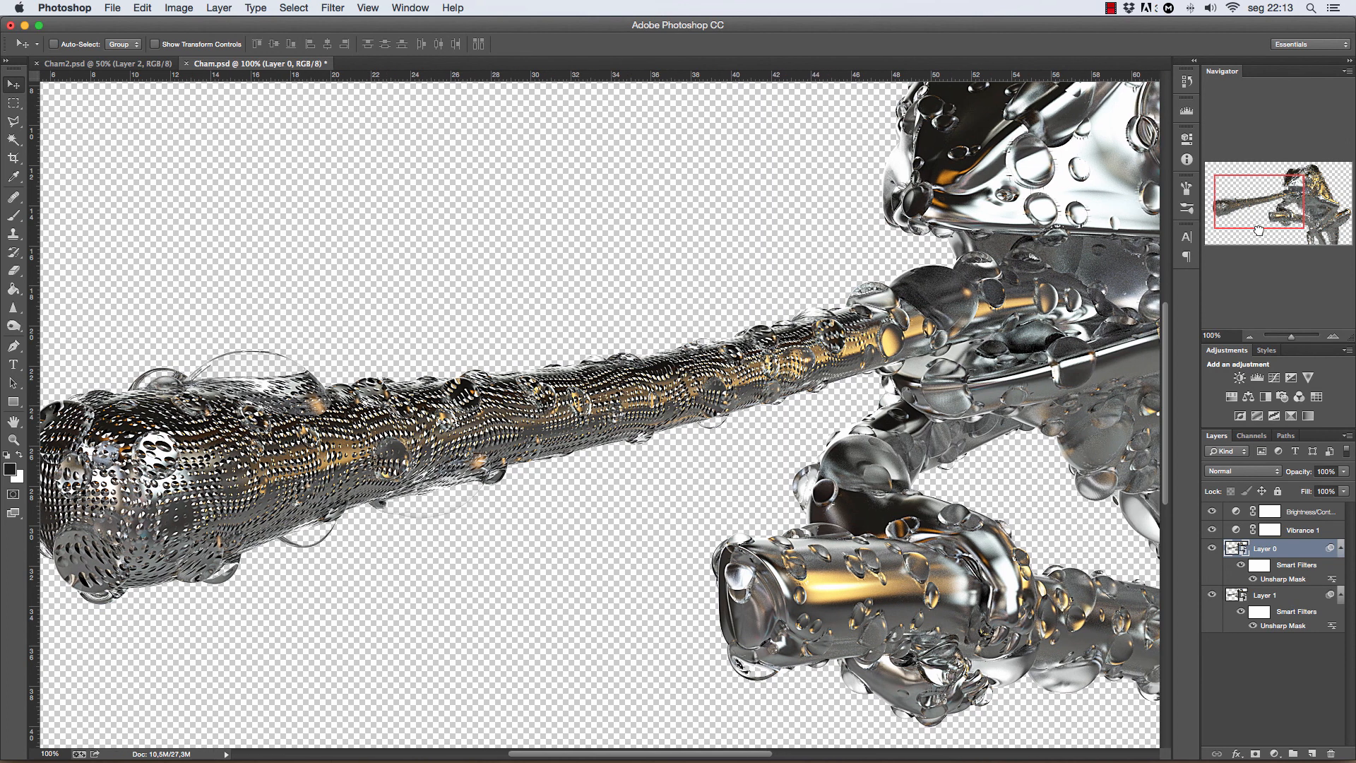